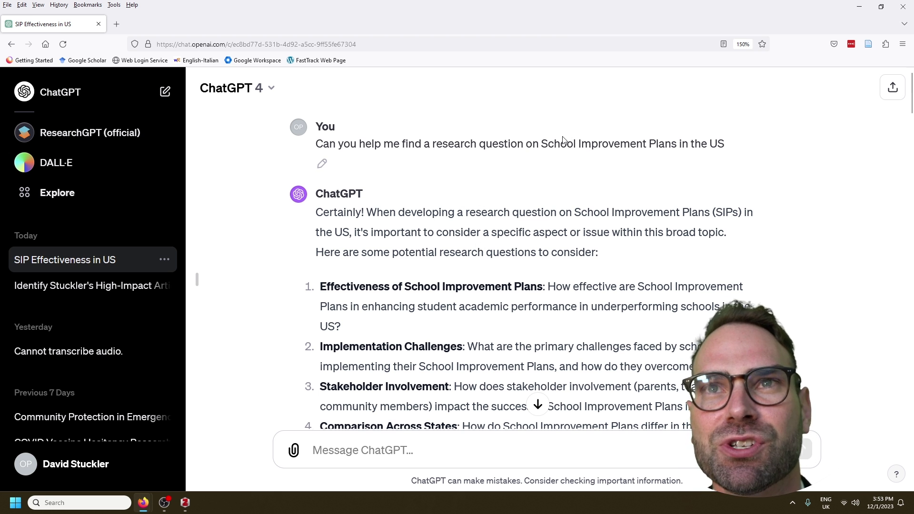
left_click_drag(542, 146, 653, 142)
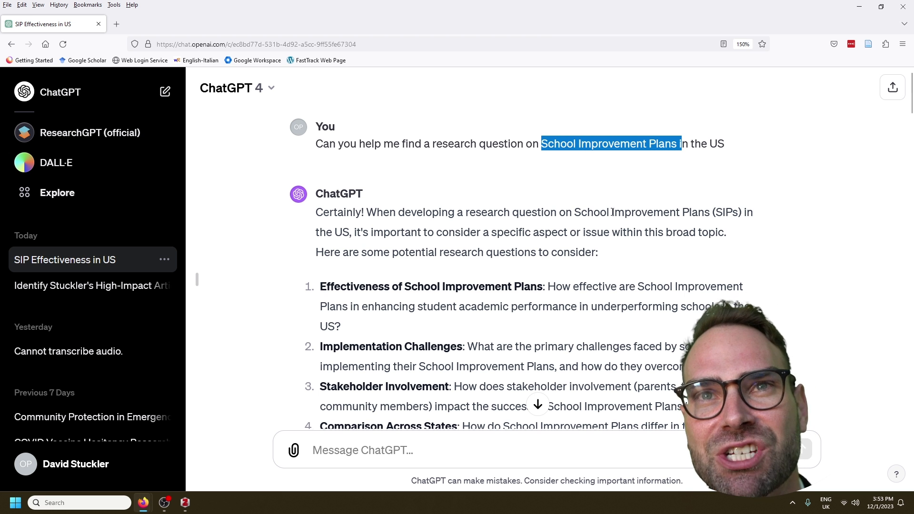
left_click(506, 244)
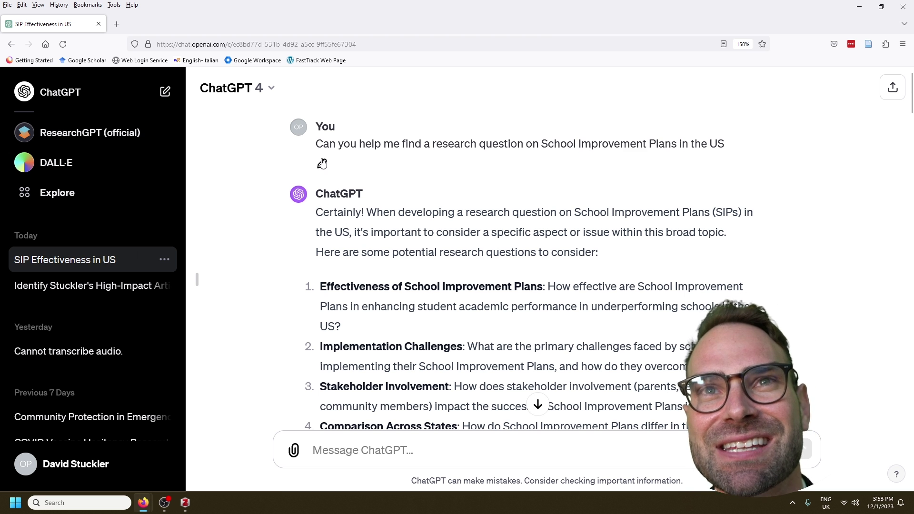
left_click_drag(321, 215, 450, 388)
left_click(339, 290)
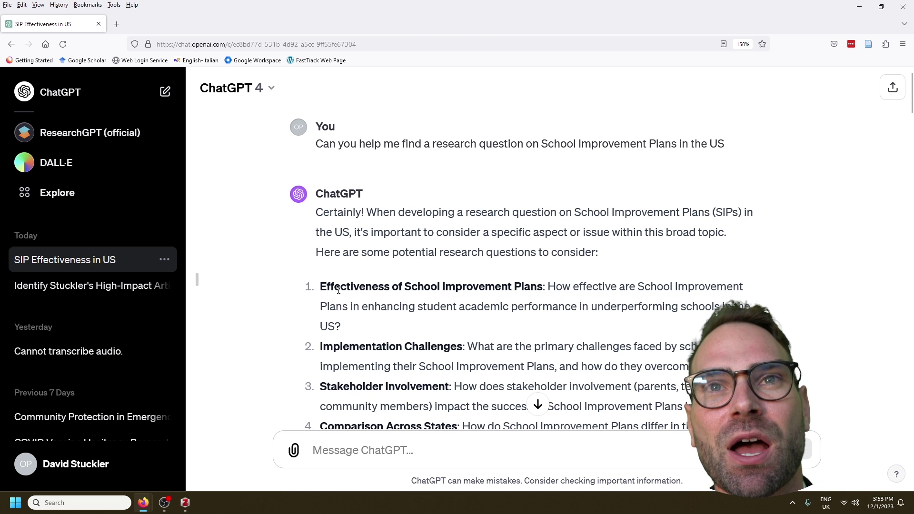
left_click_drag(553, 290, 428, 310)
left_click_drag(494, 312, 725, 308)
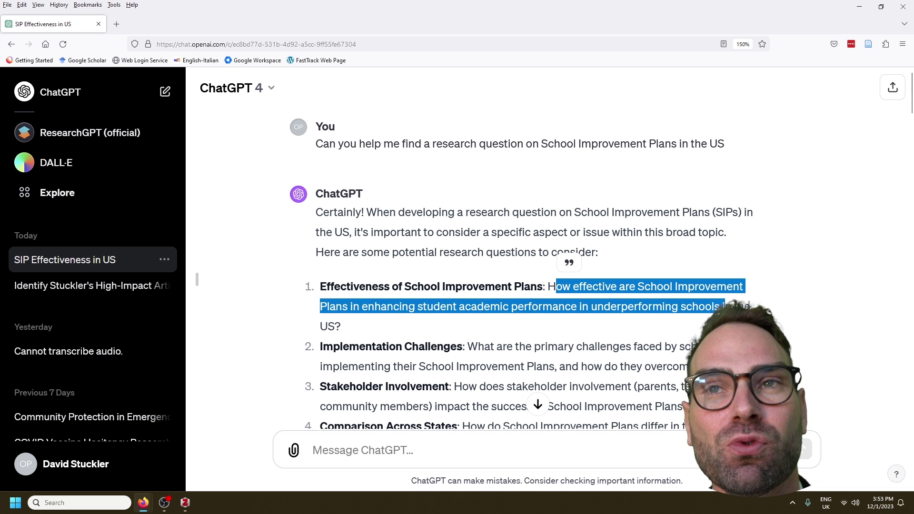
left_click(696, 319)
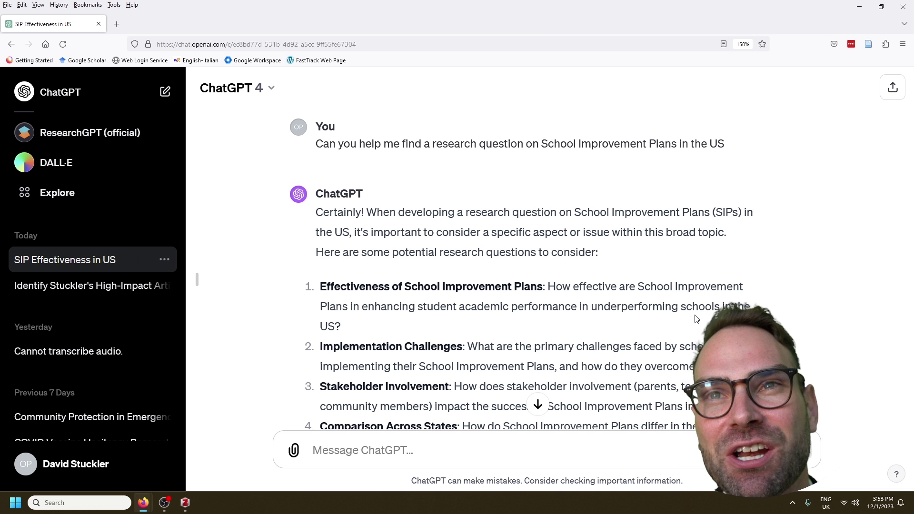
left_click_drag(598, 331, 591, 309)
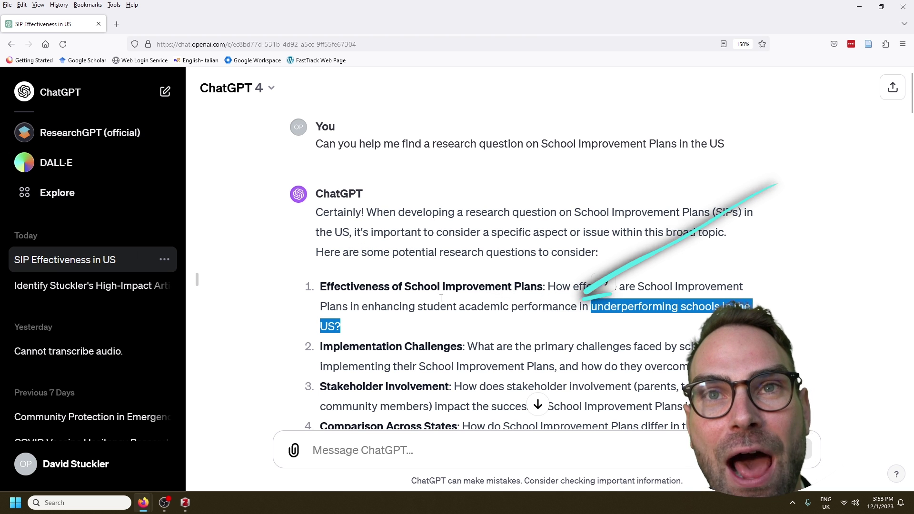
left_click(419, 308)
left_click_drag(419, 309, 571, 308)
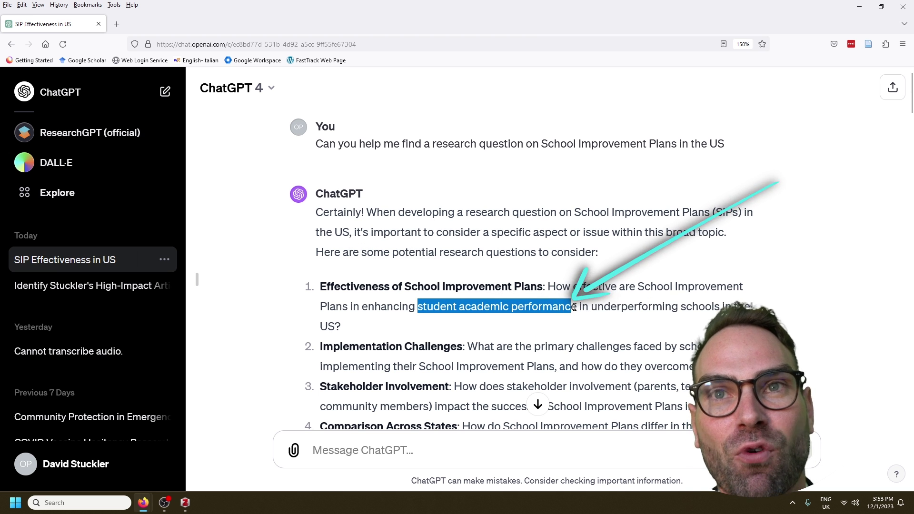
left_click_drag(638, 287, 745, 289)
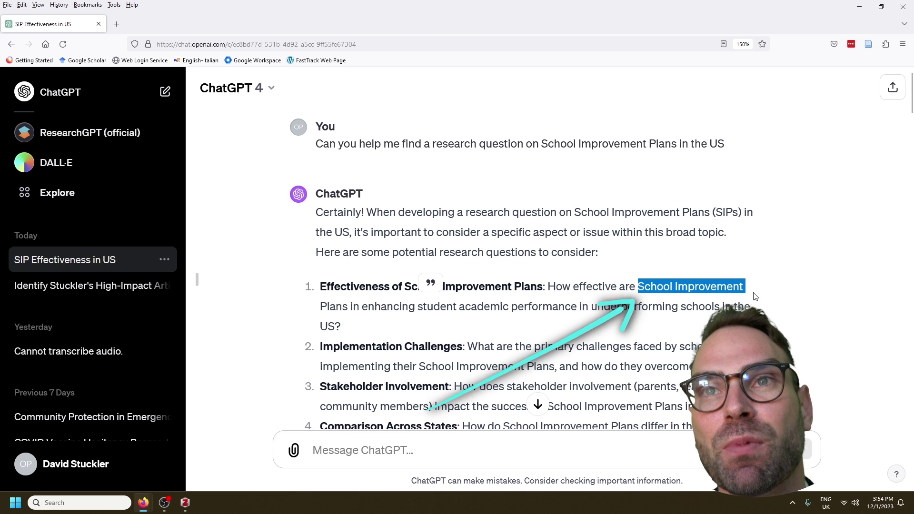
left_click_drag(342, 327, 314, 292)
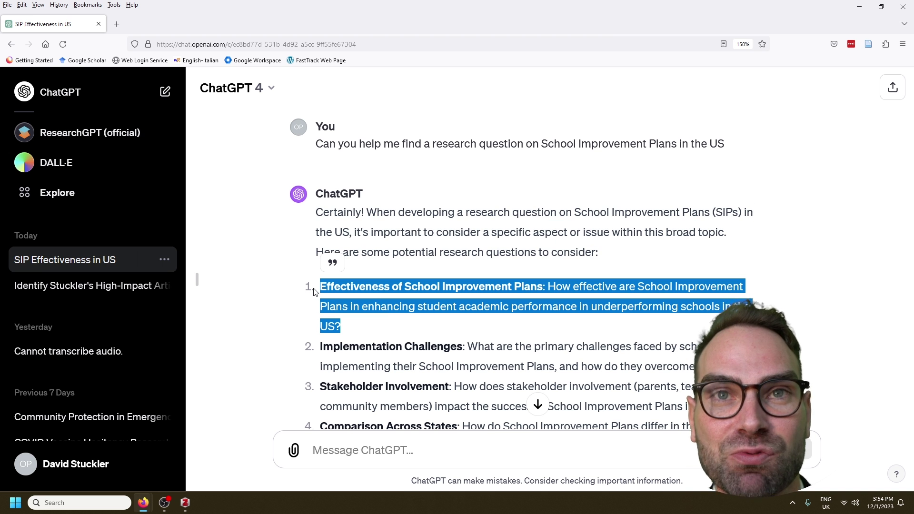
left_click_drag(326, 346, 322, 377)
scroll(323, 377, "down", 2)
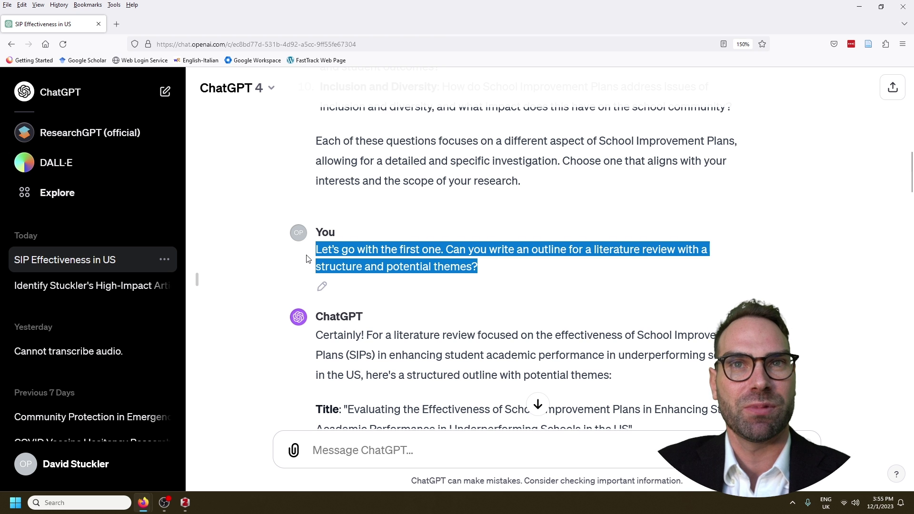
left_click(360, 328)
double_click(318, 337)
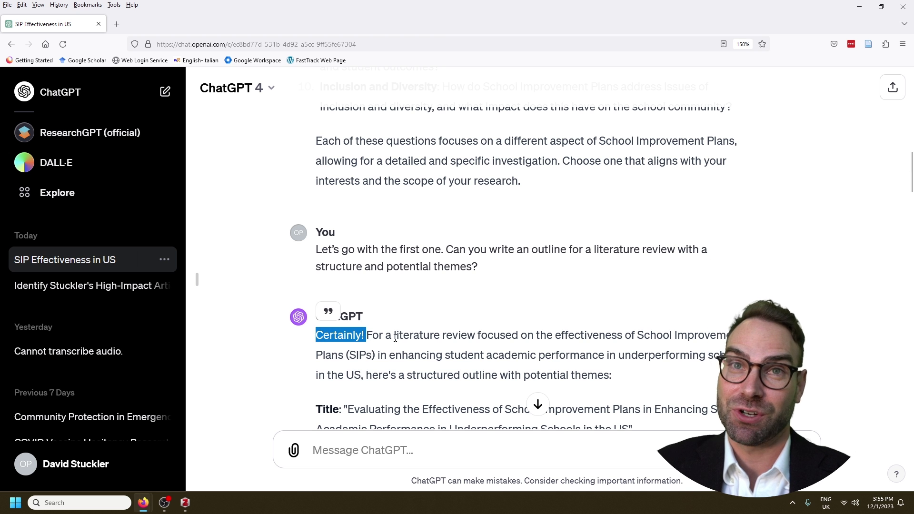
left_click(333, 335)
scroll(425, 315, "down", 2)
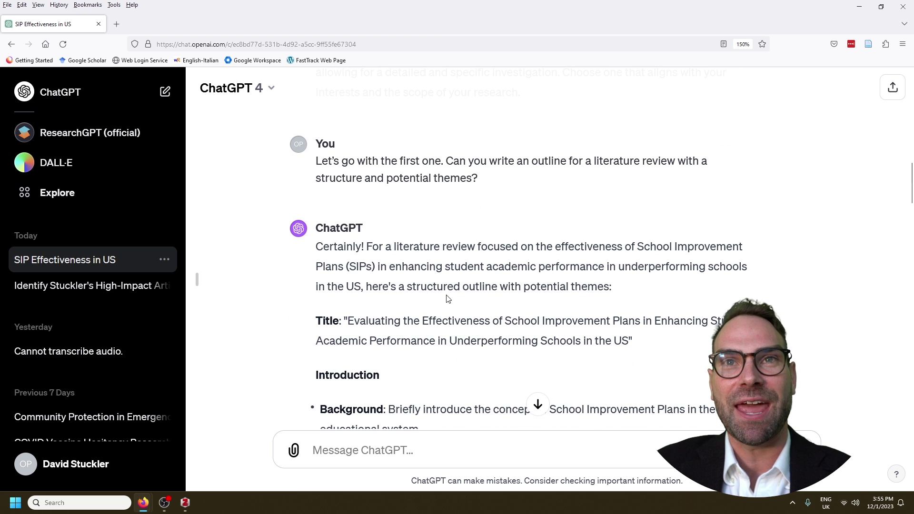
left_click_drag(316, 181, 477, 178)
left_click(497, 248)
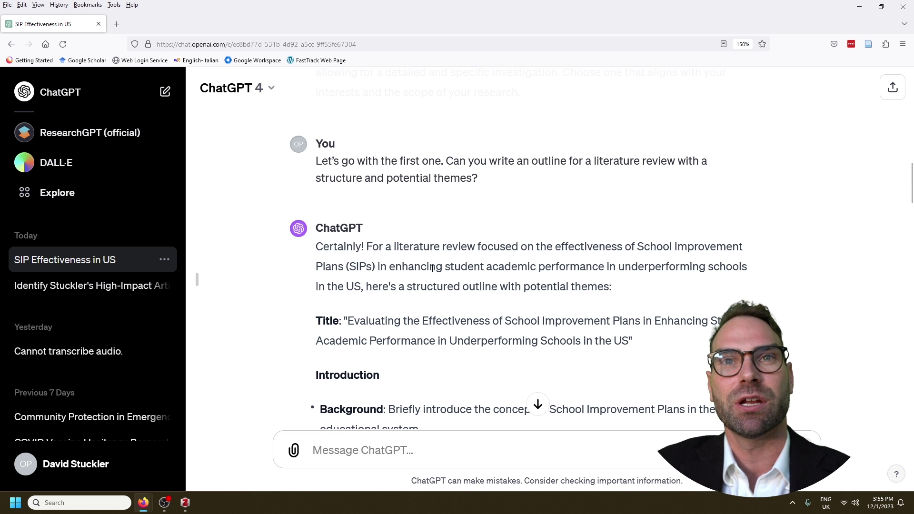
scroll(432, 268, "down", 4)
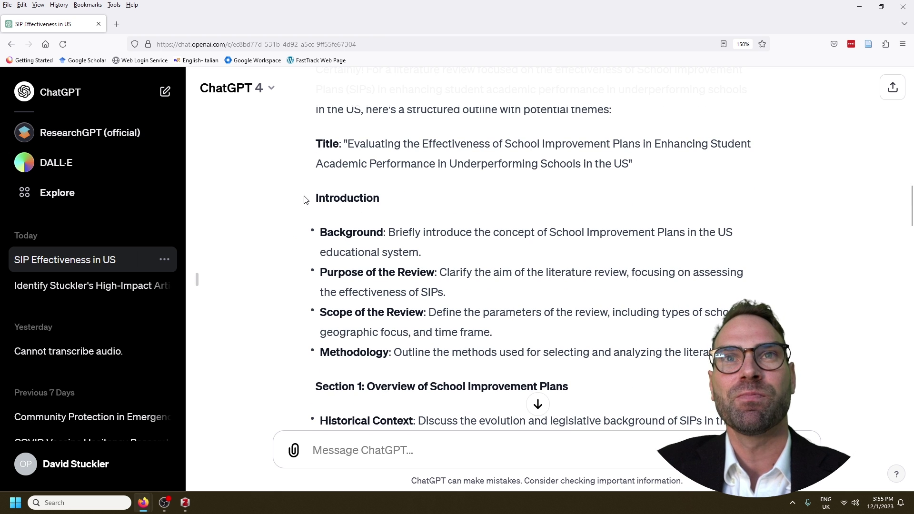
left_click_drag(305, 199, 313, 361)
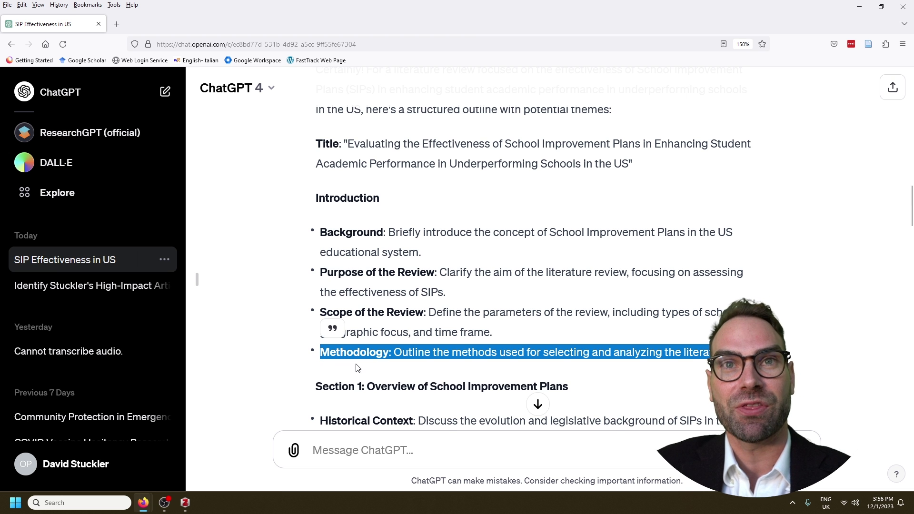
left_click(368, 365)
scroll(314, 347, "down", 2)
left_click_drag(318, 296, 589, 311)
scroll(354, 299, "down", 2)
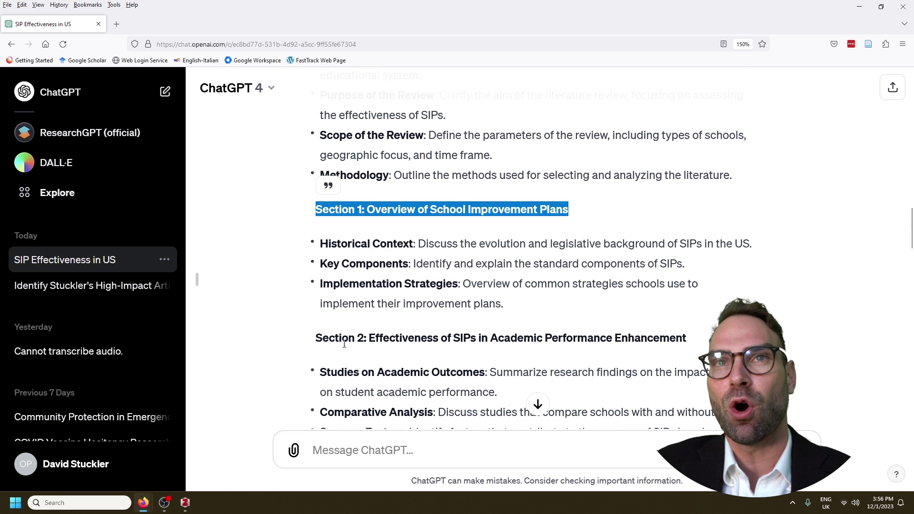
left_click_drag(308, 341, 687, 341)
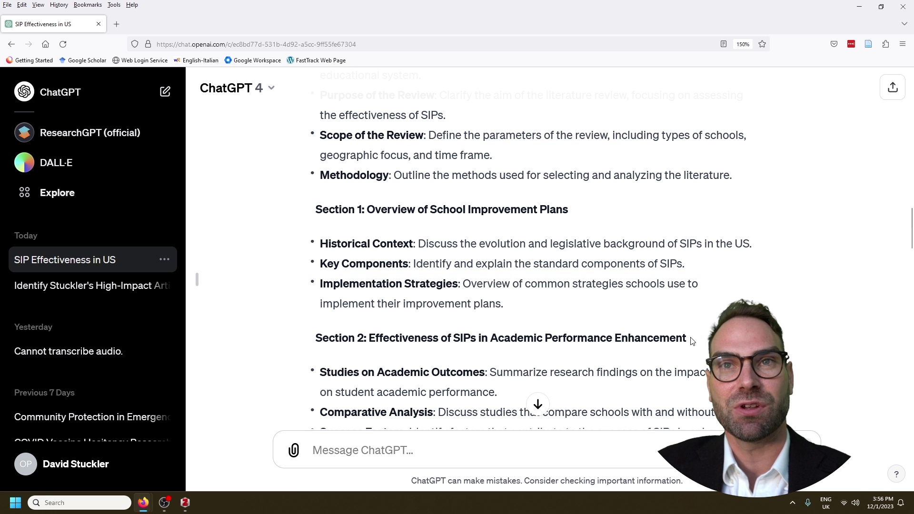
scroll(346, 218, "down", 4)
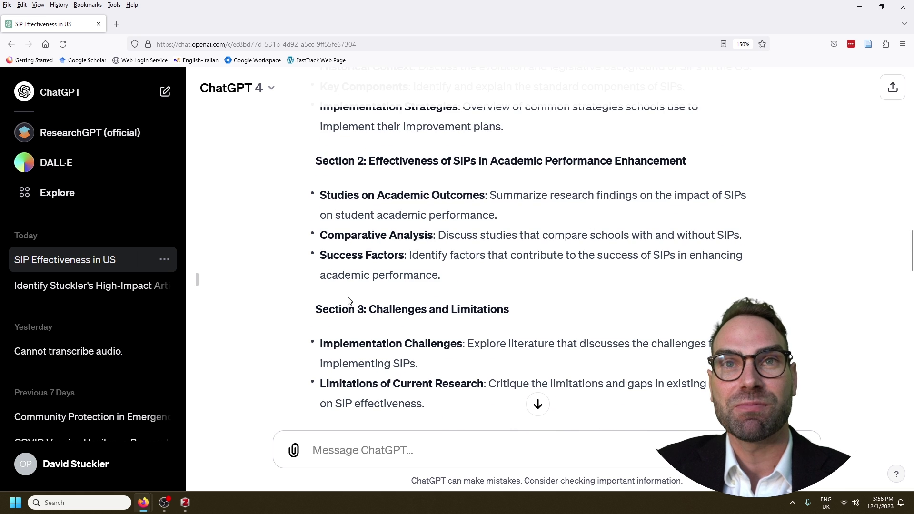
left_click_drag(309, 319, 544, 306)
left_click(545, 306)
scroll(402, 332, "down", 4)
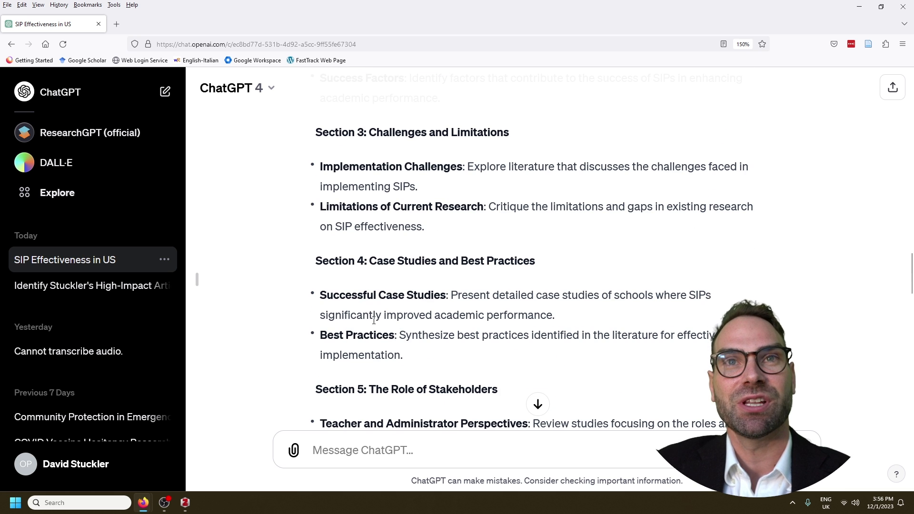
scroll(347, 283, "down", 4)
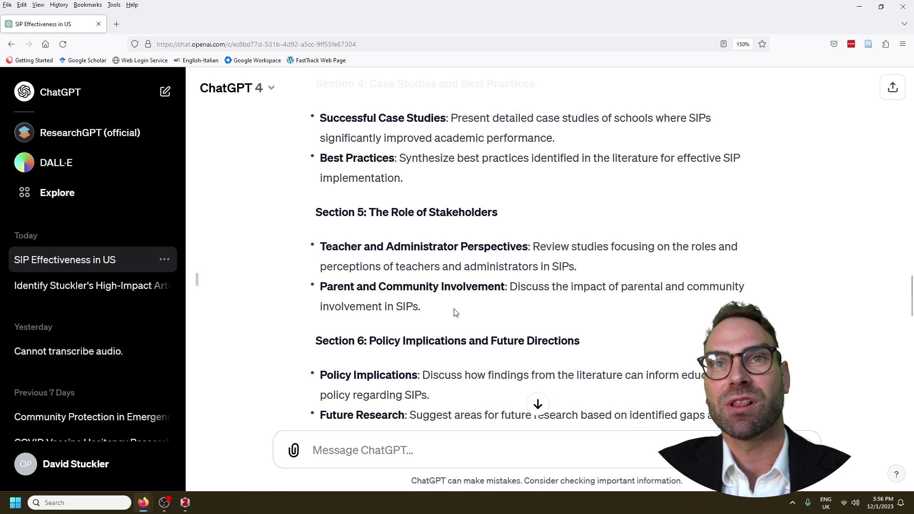
scroll(432, 227, "up", 2)
scroll(436, 279, "up", 2)
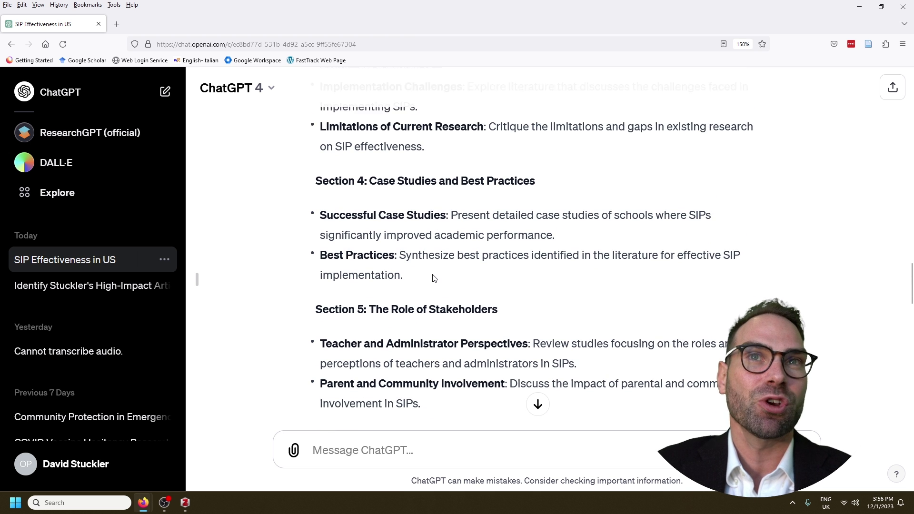
left_click_drag(453, 236, 292, 192)
left_click(469, 247)
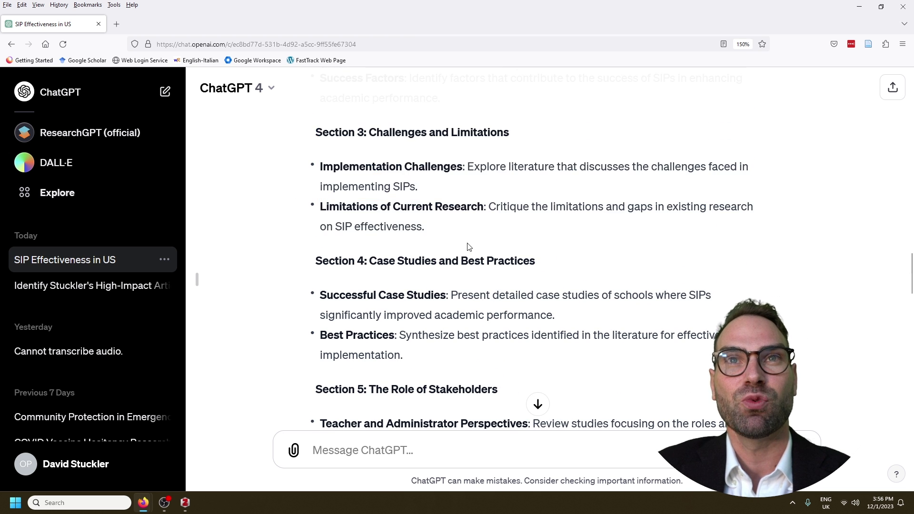
scroll(459, 257, "down", 10)
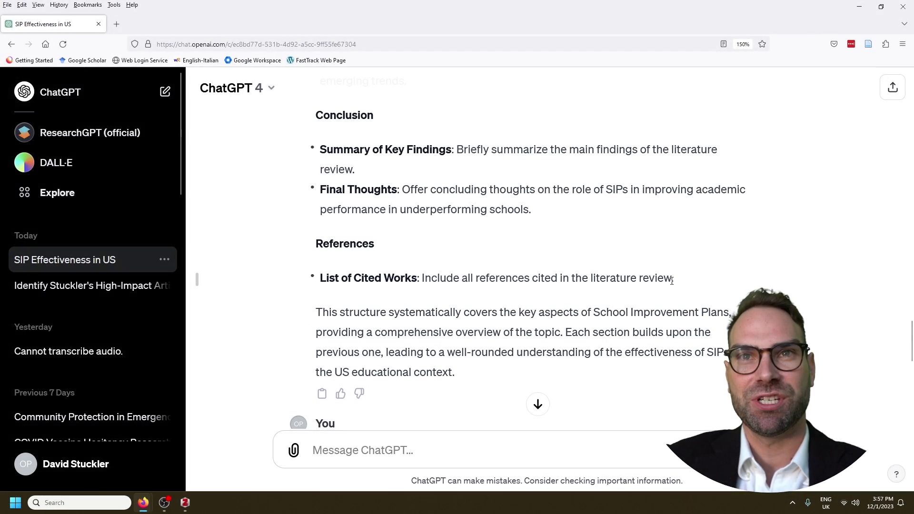
Step: Copy the whole ChatGPT literature review outline into a new Word document, Document1
left_click_drag(686, 285, 306, 246)
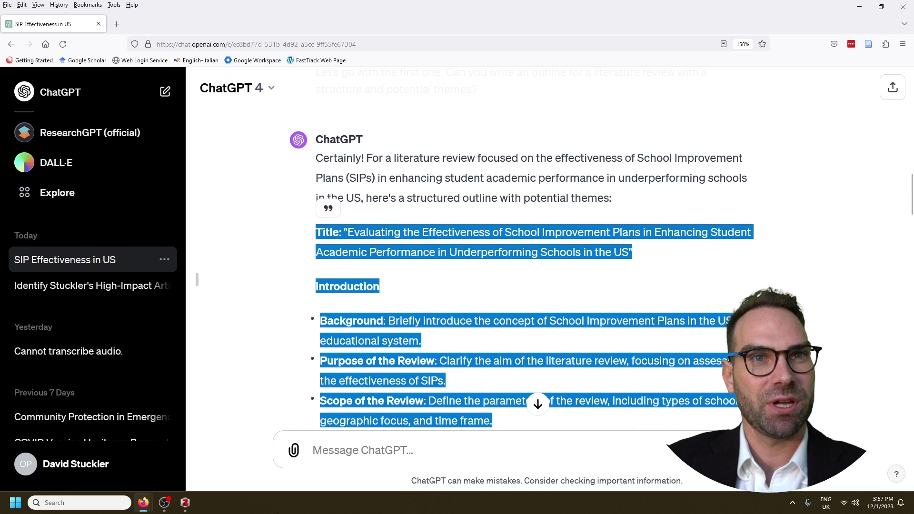
left_click(77, 503)
type("word")
key("Return")
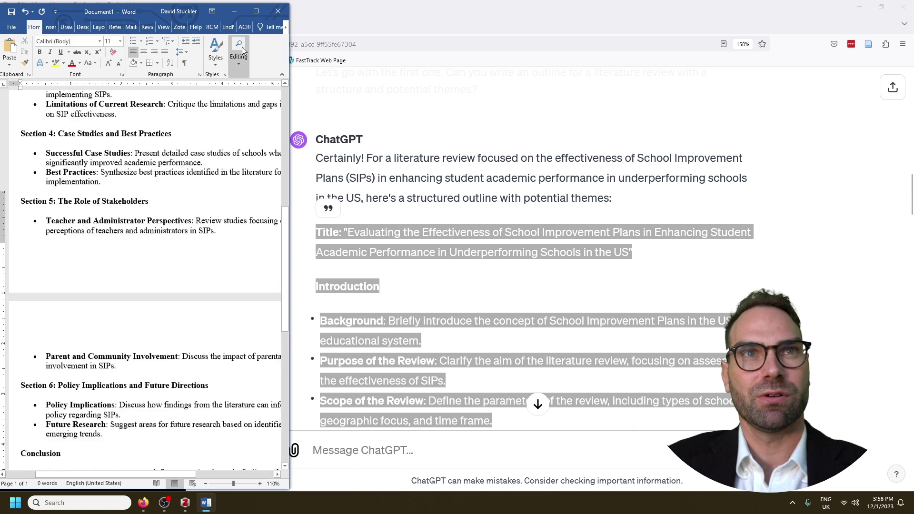
scroll(182, 207, "up", 10)
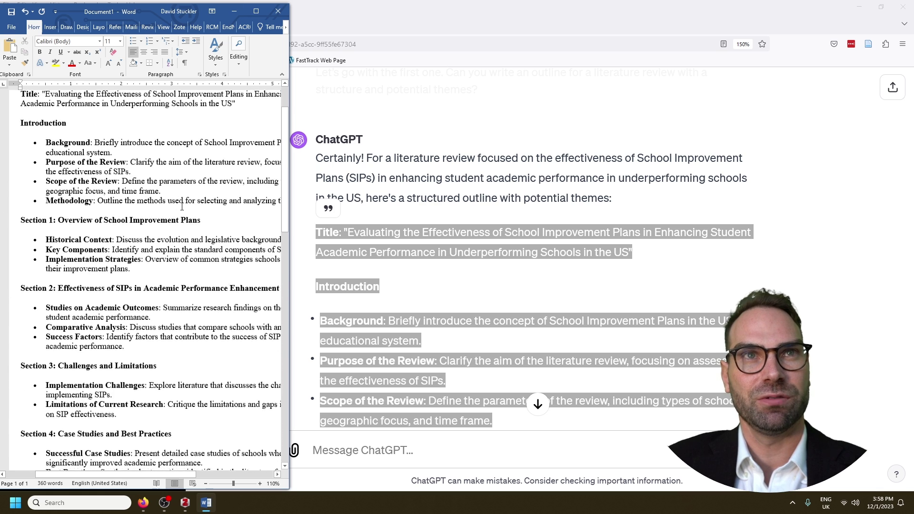
scroll(182, 206, "up", 2)
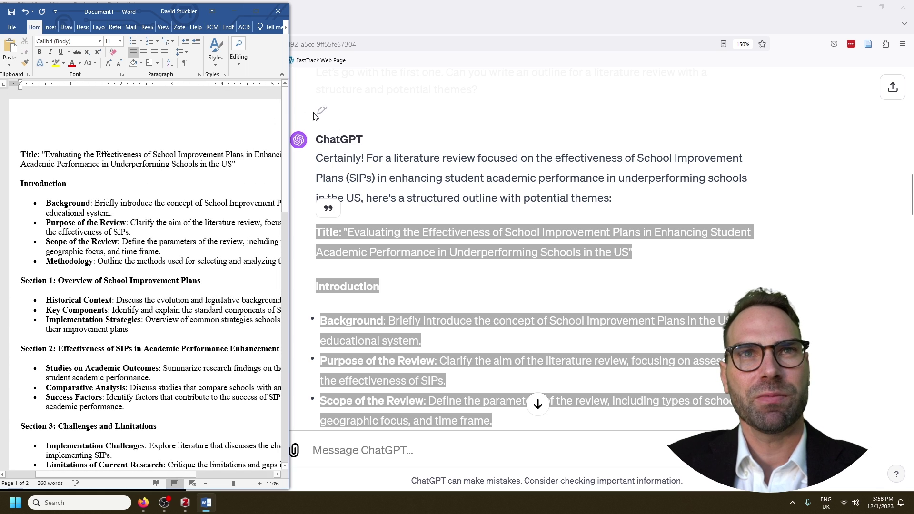
left_click(410, 22)
Step: Search Google Scholar for 'school improvement plan SIP effectiveness US' and open the 'School Improvement for All?' result
key("ctrl+n")
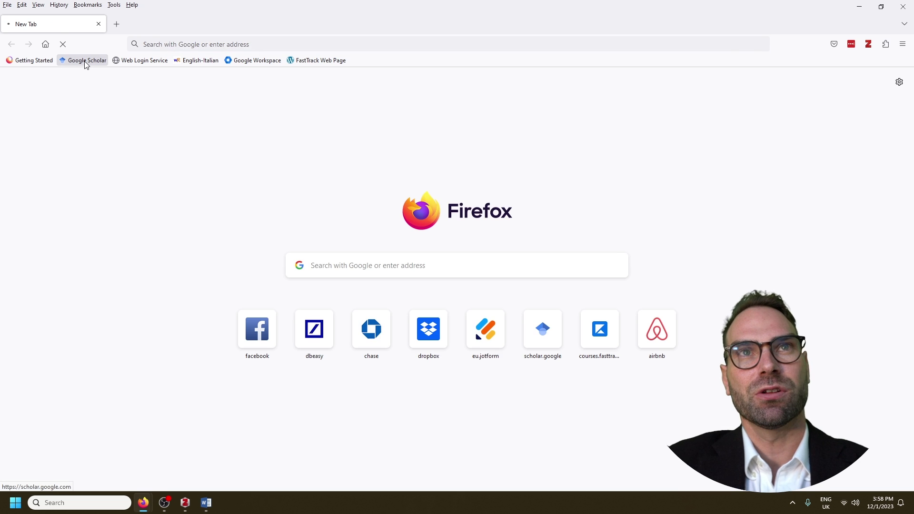
type("school improvem")
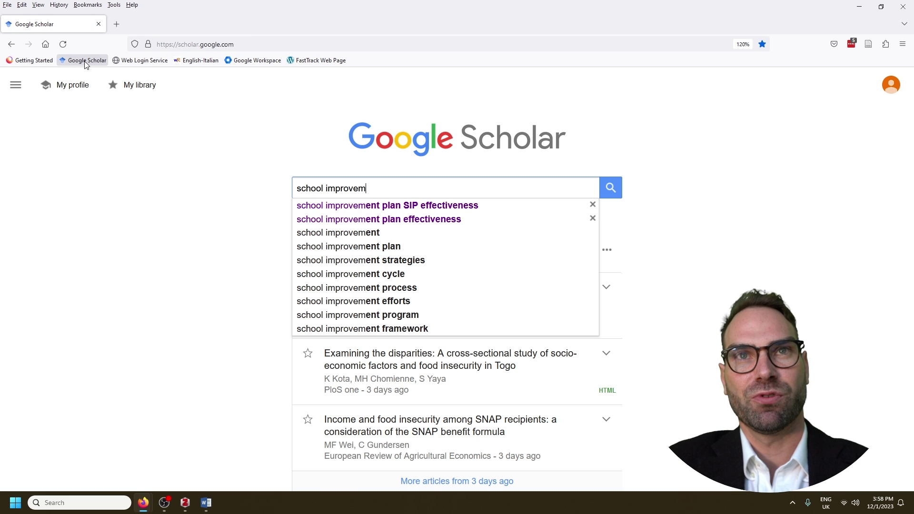
type("ent plan SIS")
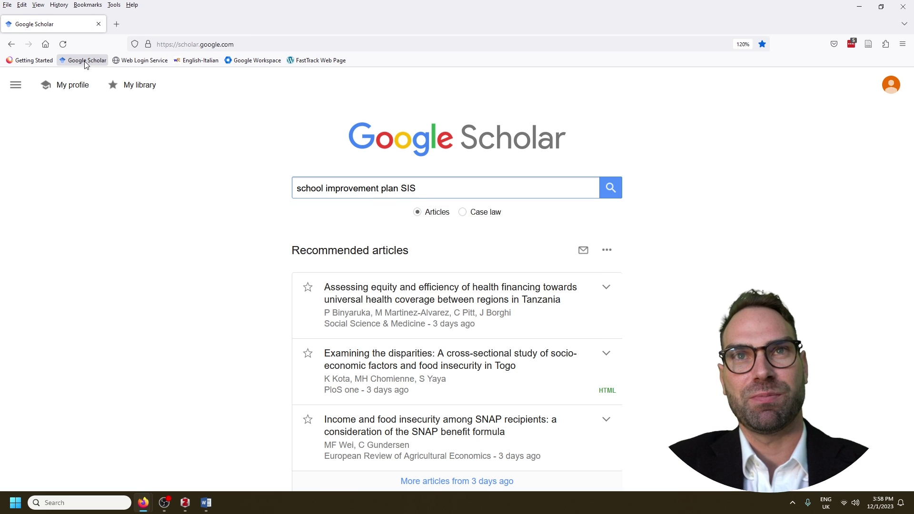
key("BackSpace")
type("P effectiveness US")
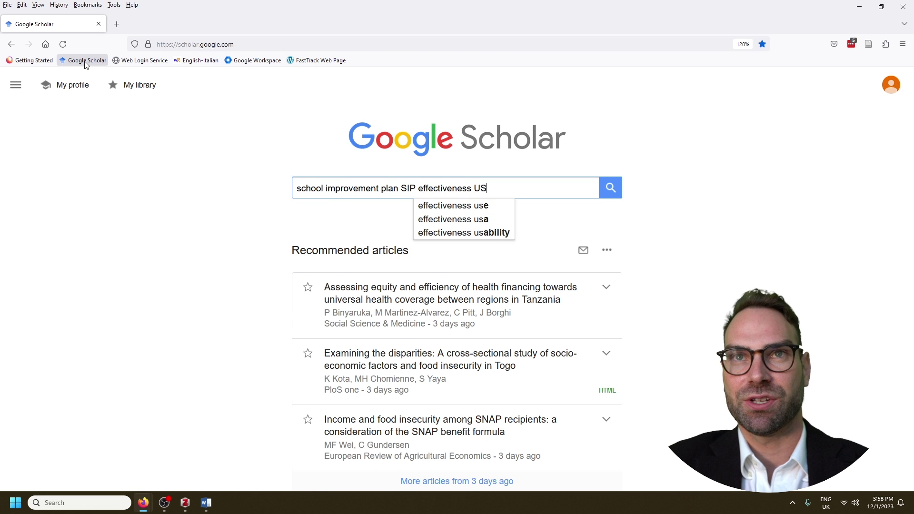
key("Return")
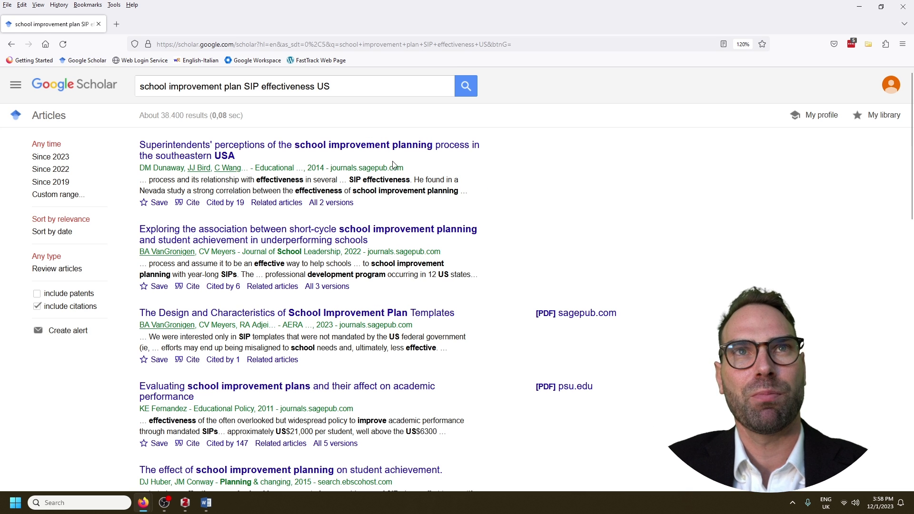
scroll(407, 174, "down", 3)
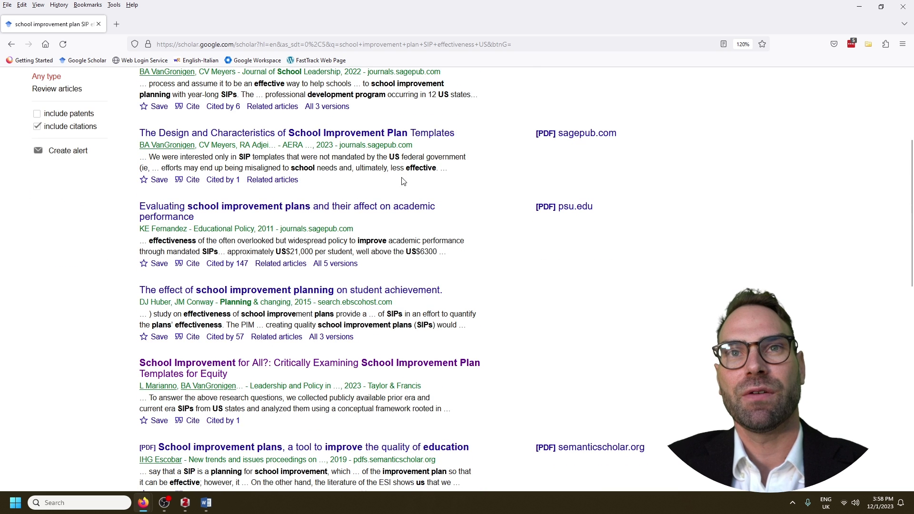
left_click(253, 370)
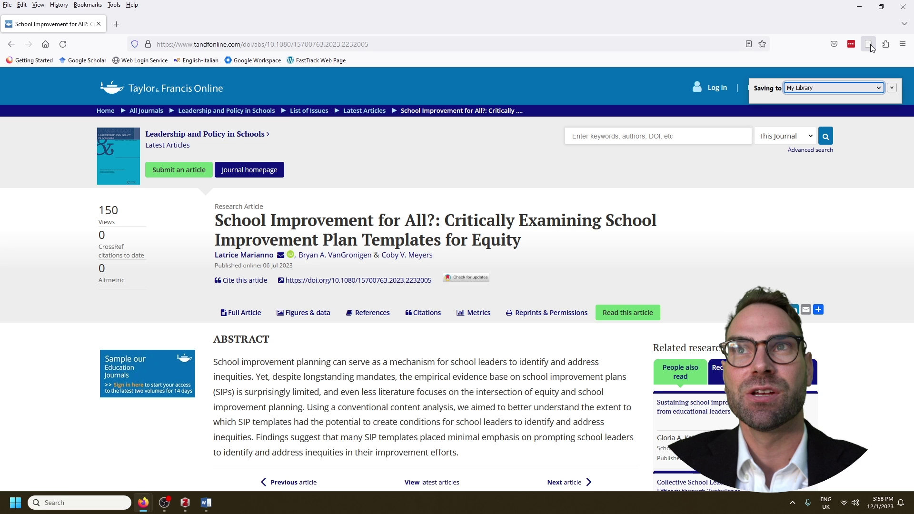
Step: Save the 'School Improvement for All?' article with the Zotero Connector and bring up the Zotero library
left_click(755, 133)
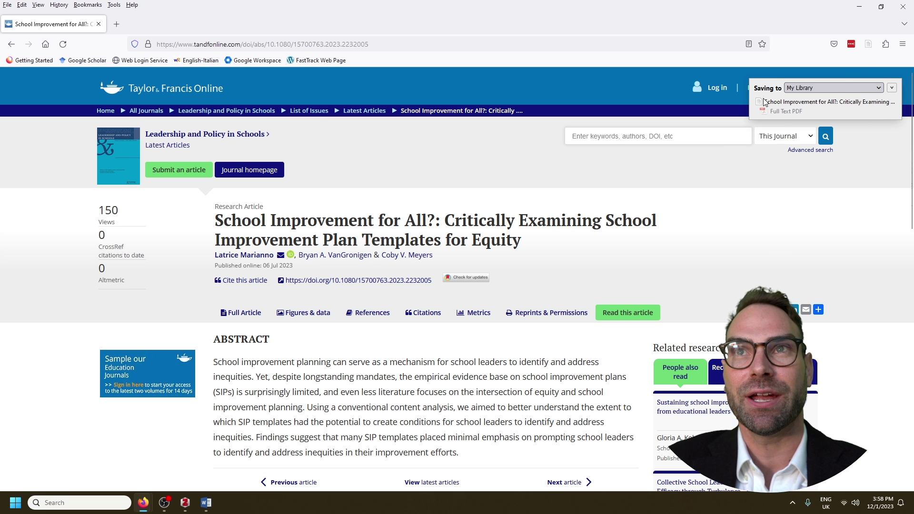
left_click(182, 503)
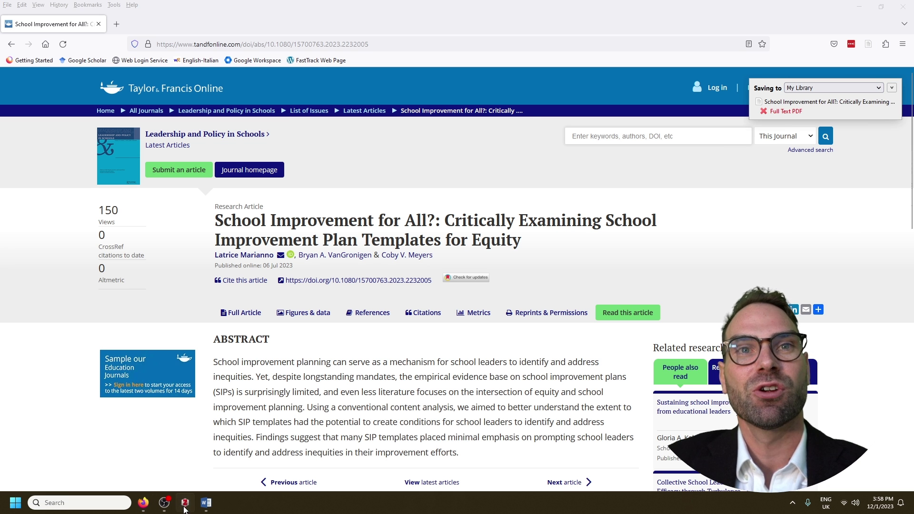
Step: Choose New Collection... from Zotero's File menu
left_click(89, 68)
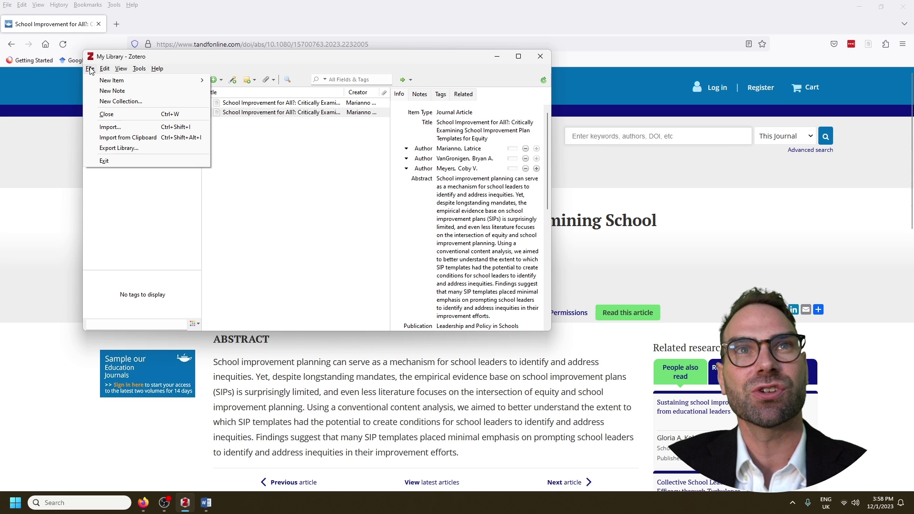
left_click(107, 102)
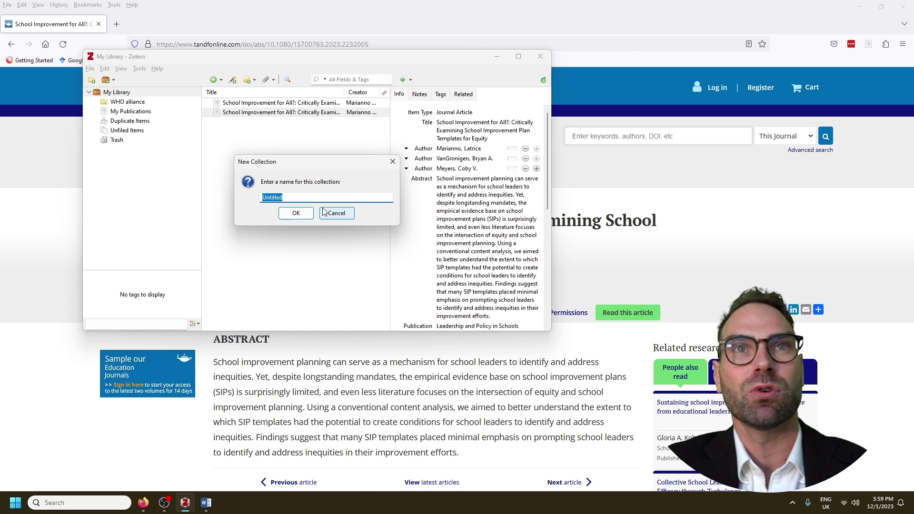
Step: Name the new Zotero collection 'SIP' and re-save the 'School Improvement for All?' article into it
type("SIP")
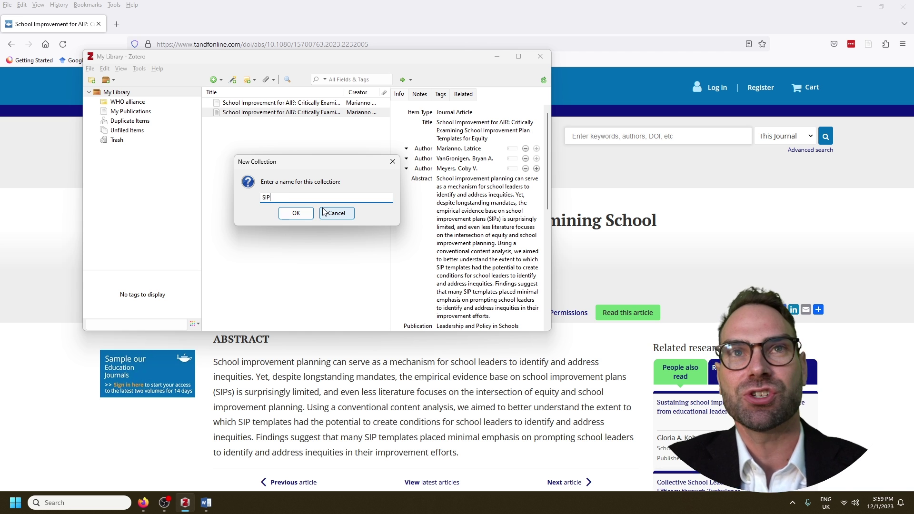
key("Return")
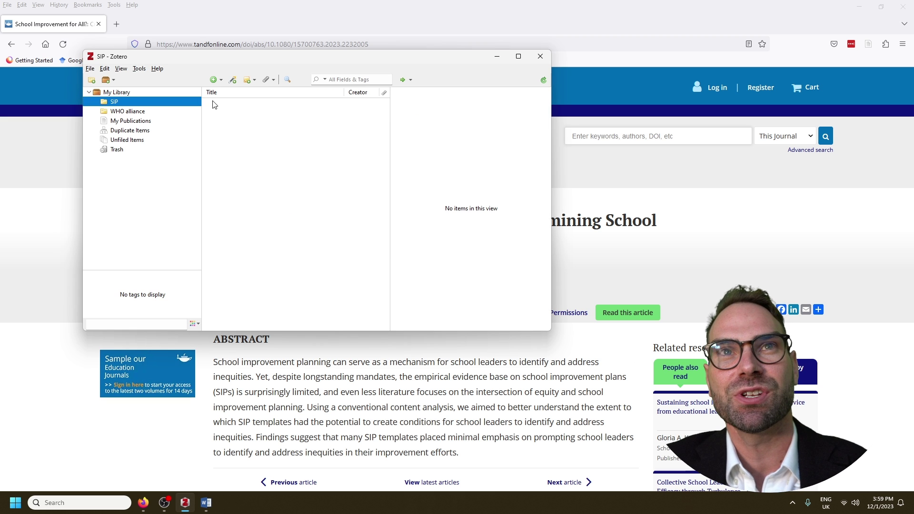
left_click(864, 45)
left_click(816, 88)
left_click(803, 112)
left_click(809, 113)
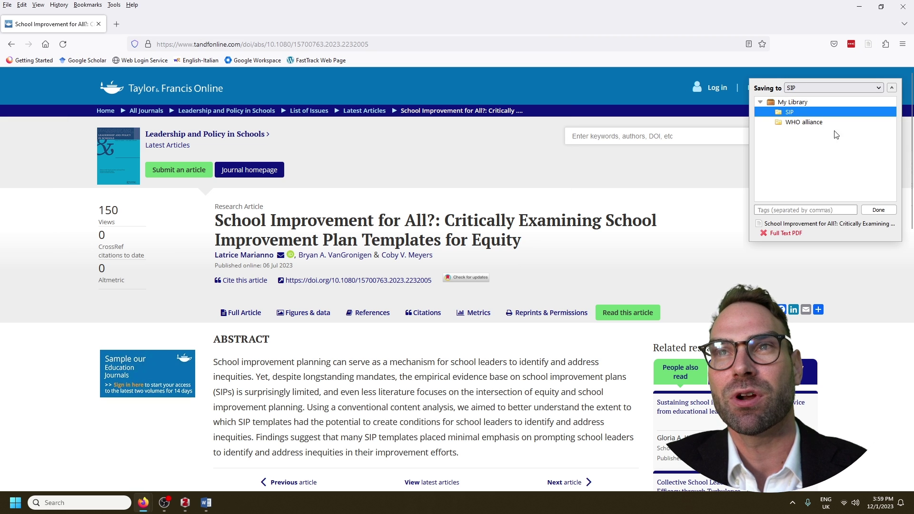
left_click(878, 210)
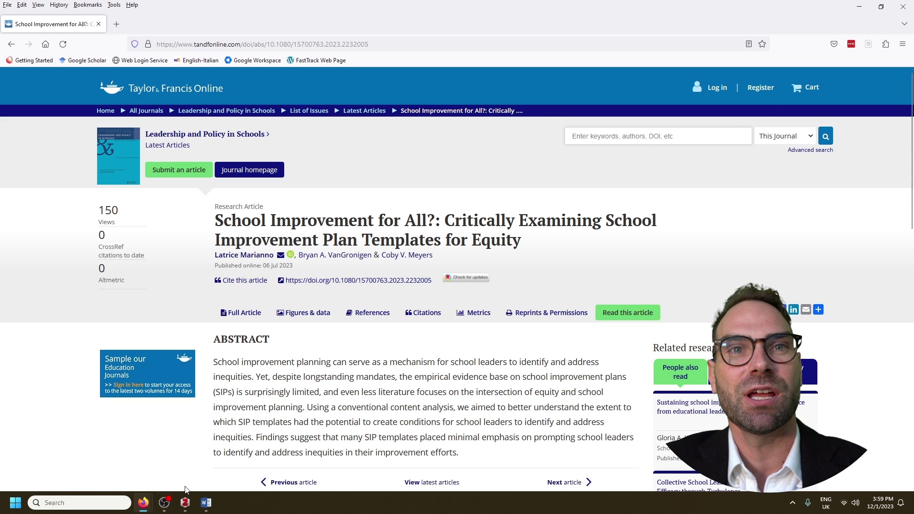
left_click(185, 508)
left_click(464, 199)
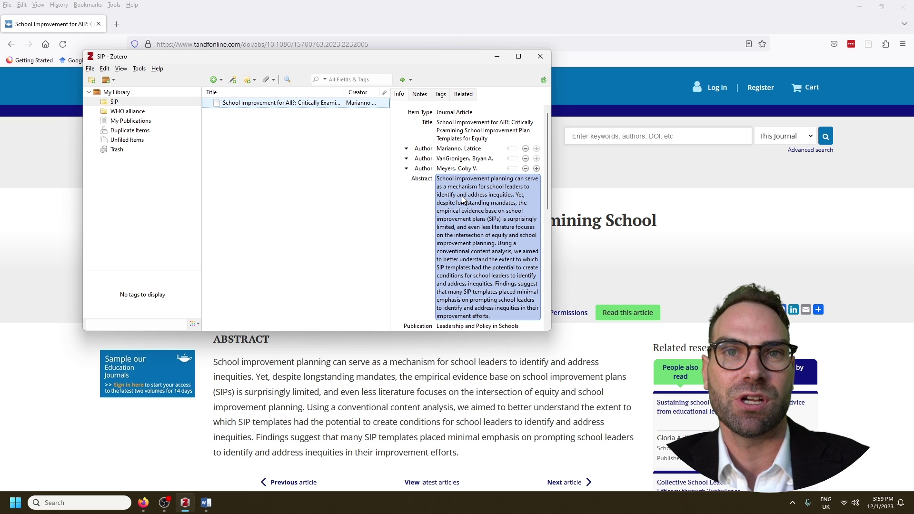
Step: Copy the article's abstract from 'Yet, despite longstanding mandates' to the end on the Taylor & Francis page
key("Escape")
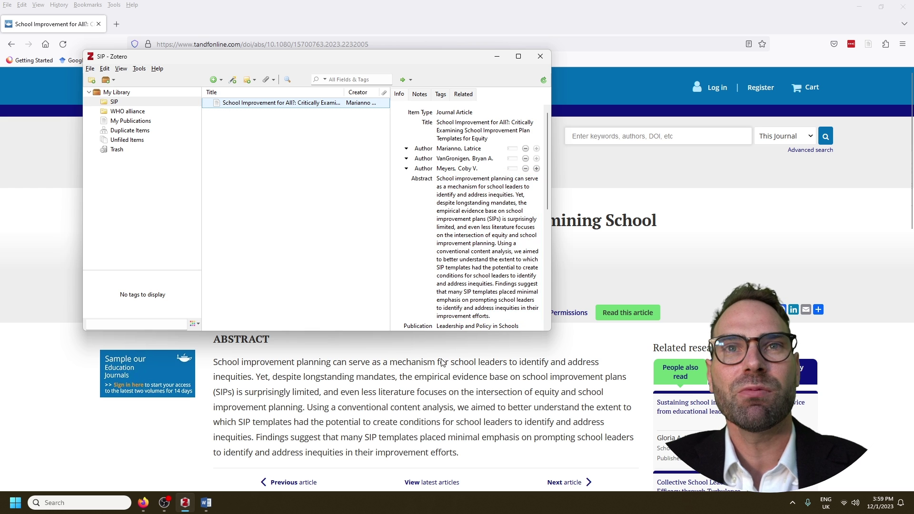
left_click(385, 388)
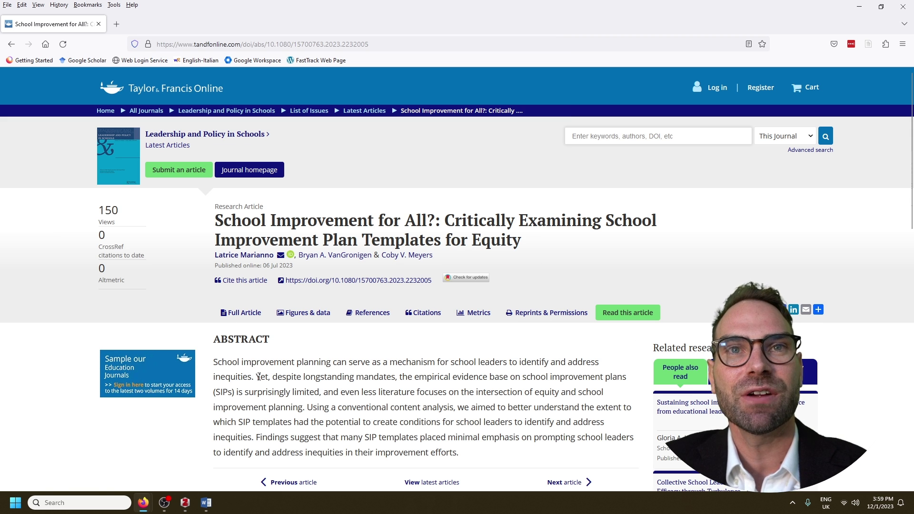
left_click_drag(258, 378, 474, 457)
key("ctrl+c")
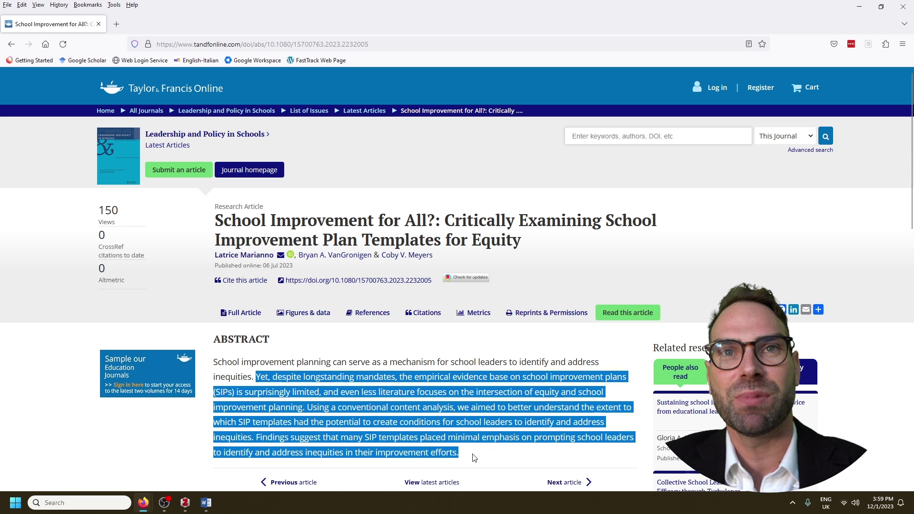
left_click(859, 7)
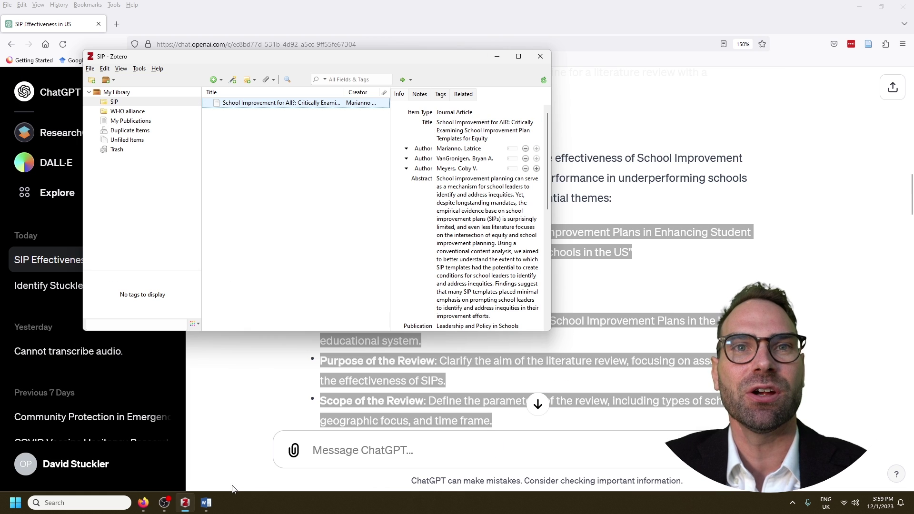
Step: Paste the abstract under Notes in Word, headed by a first-author 'and colleagues (2023)' credit line
left_click(206, 503)
key("ctrl+v")
left_click(512, 224)
type("Mariann")
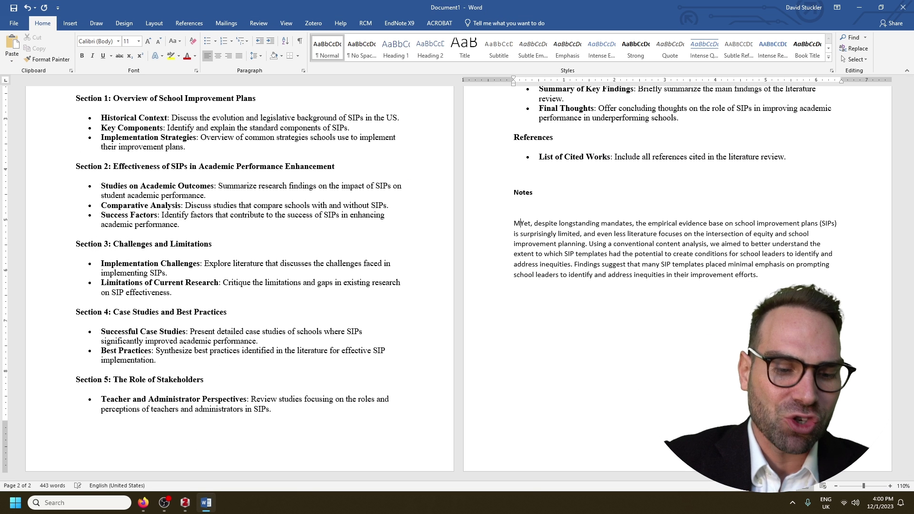
type("o and colleauges (")
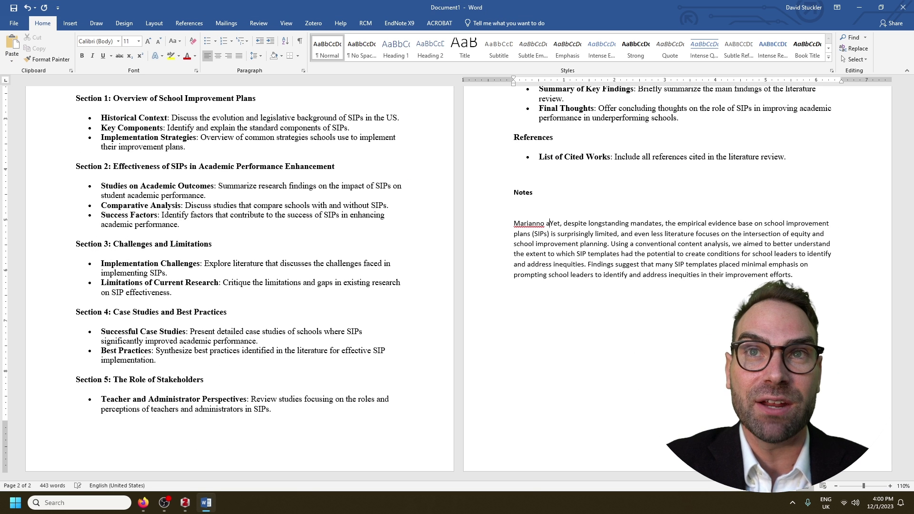
type("2023")
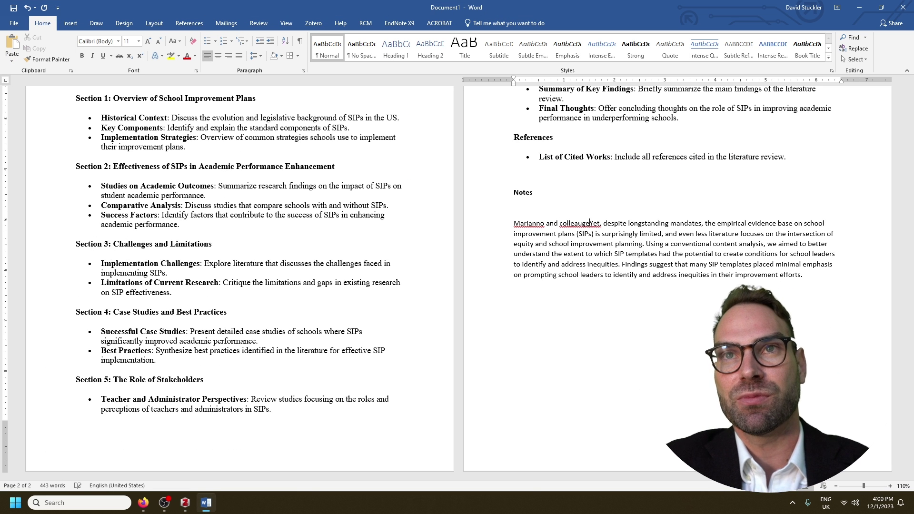
type(")")
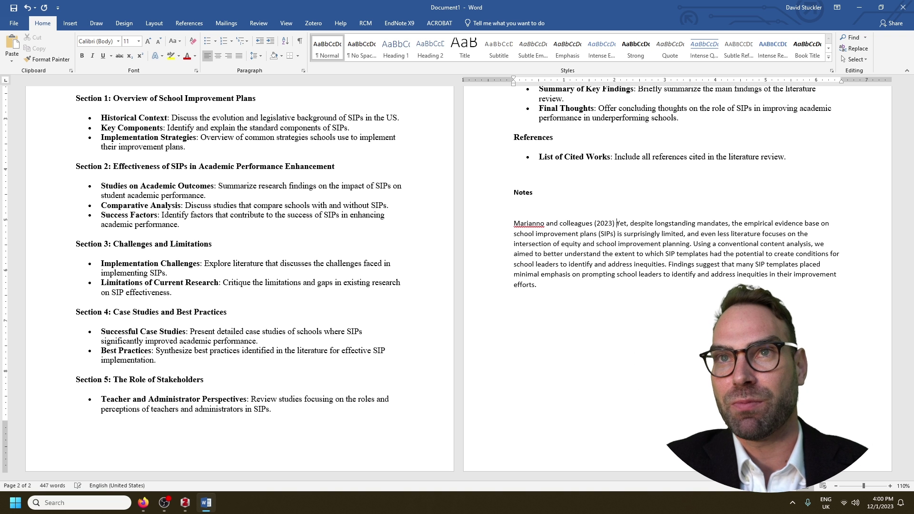
key("Return")
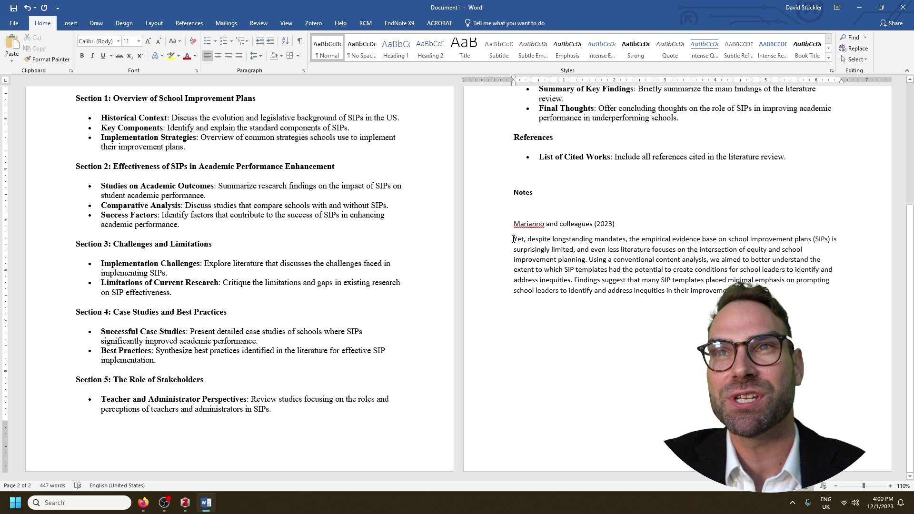
left_click_drag(513, 239, 572, 250)
key("ctrl+c")
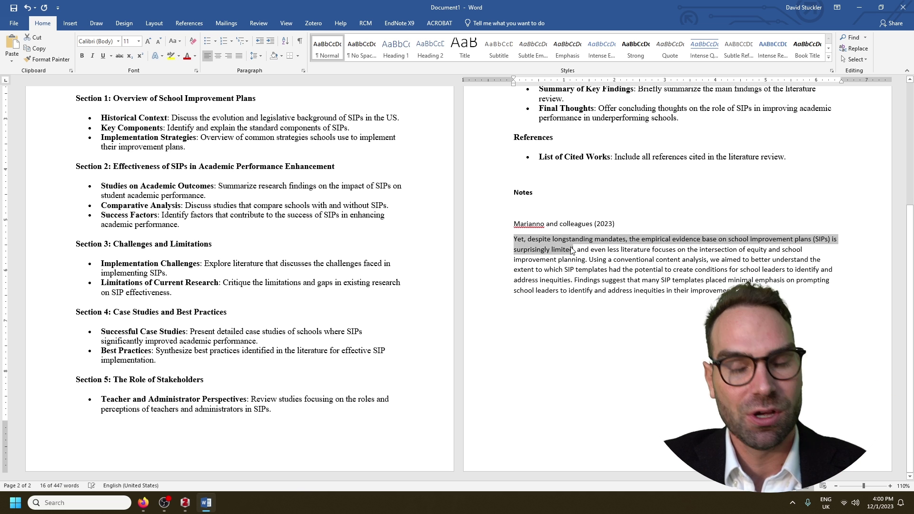
Step: Insert the abstract's opening sentence below the Purpose of the Review bullet, cited as 'et al 2023'
scroll(572, 250, "up", 5)
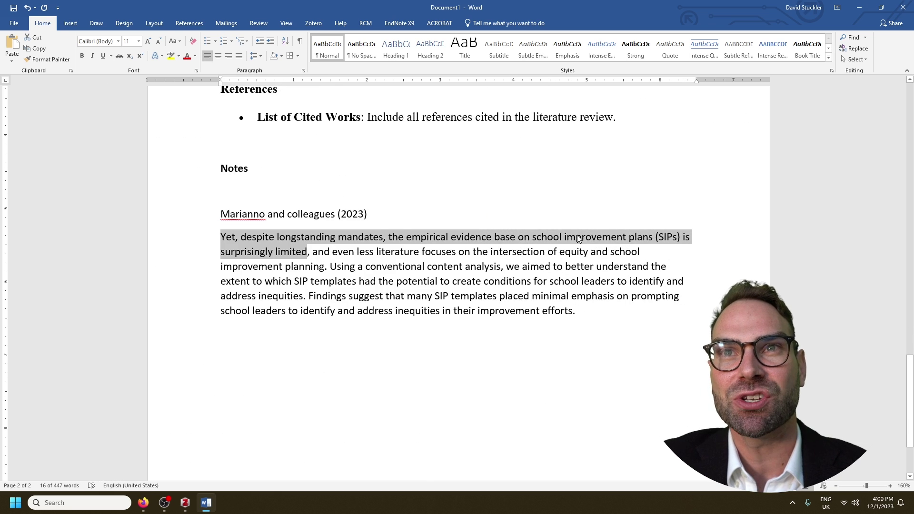
scroll(286, 264, "down", 4, "ctrl")
scroll(356, 274, "up", 6)
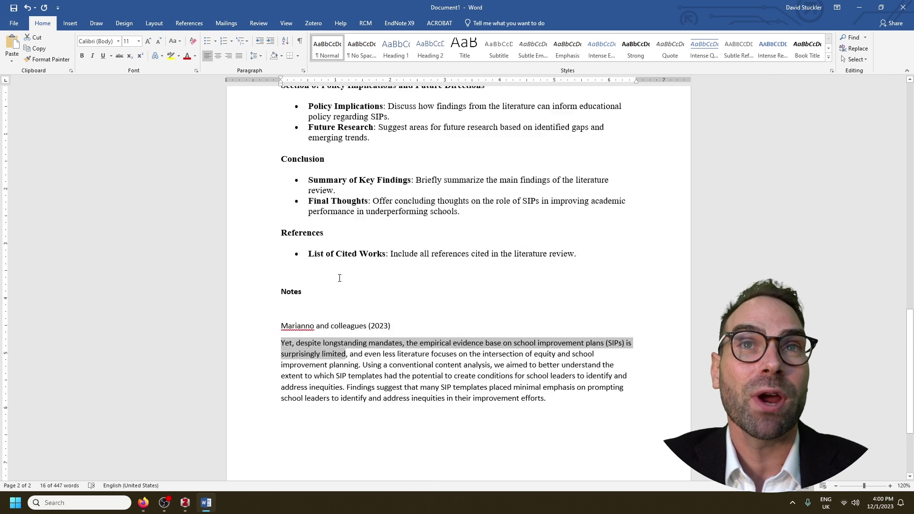
scroll(355, 274, "up", 6)
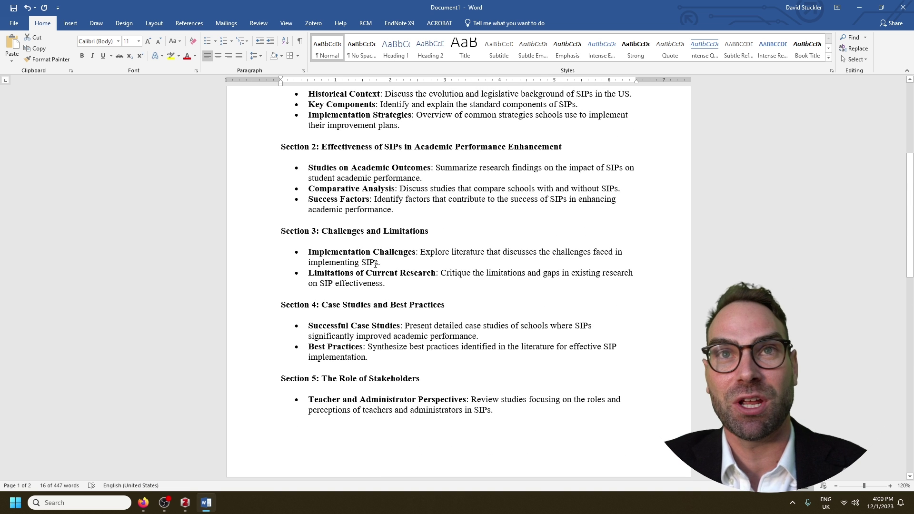
scroll(405, 224, "up", 1)
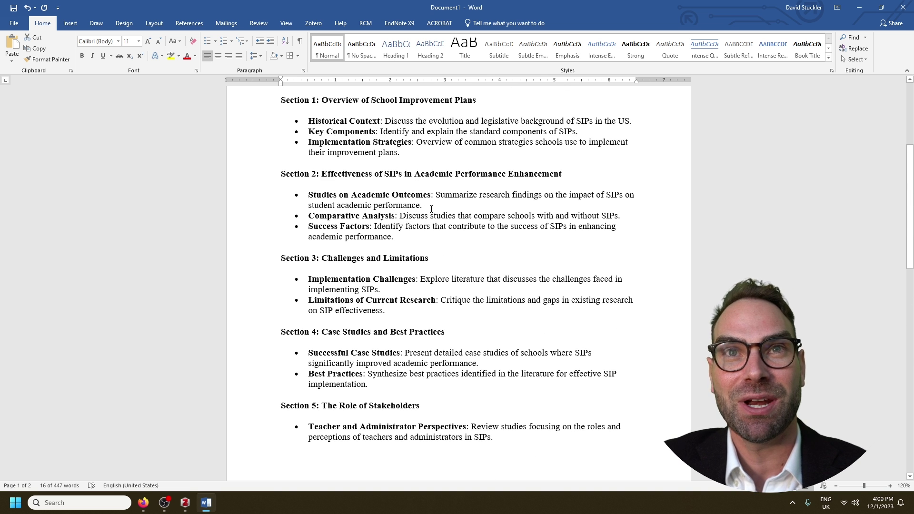
scroll(429, 212, "up", 6)
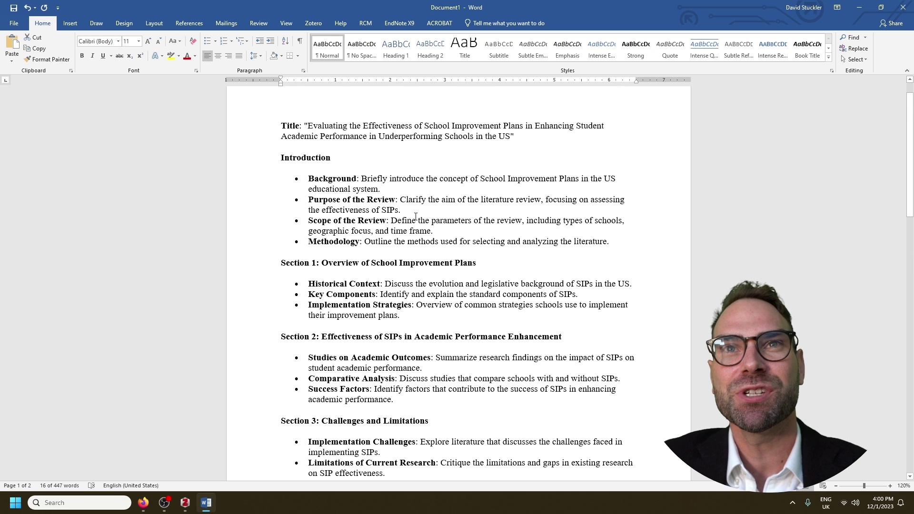
left_click(421, 209)
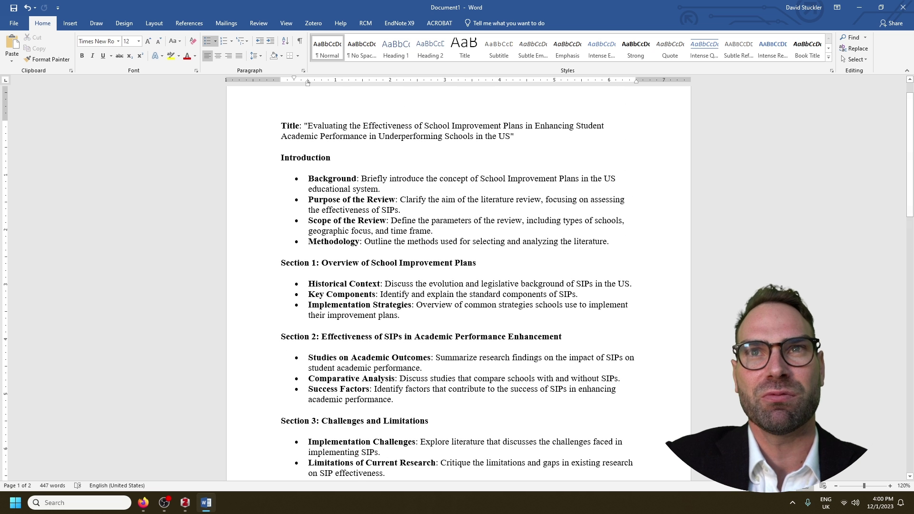
key("Return")
key("Return")
key("ctrl+v")
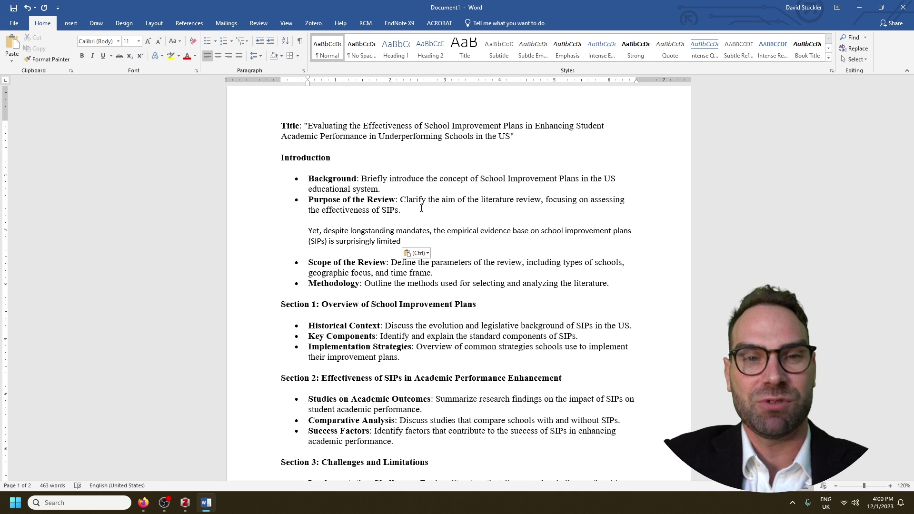
type("(M")
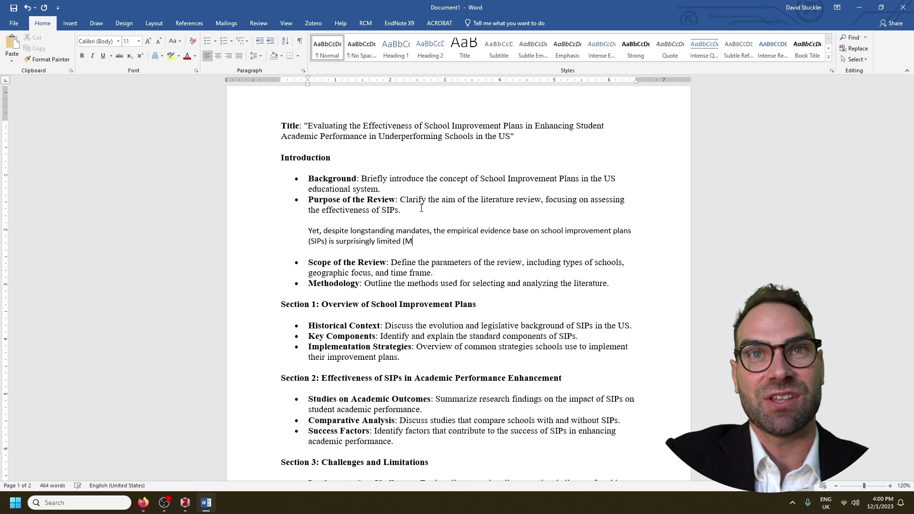
type("arianno et al")
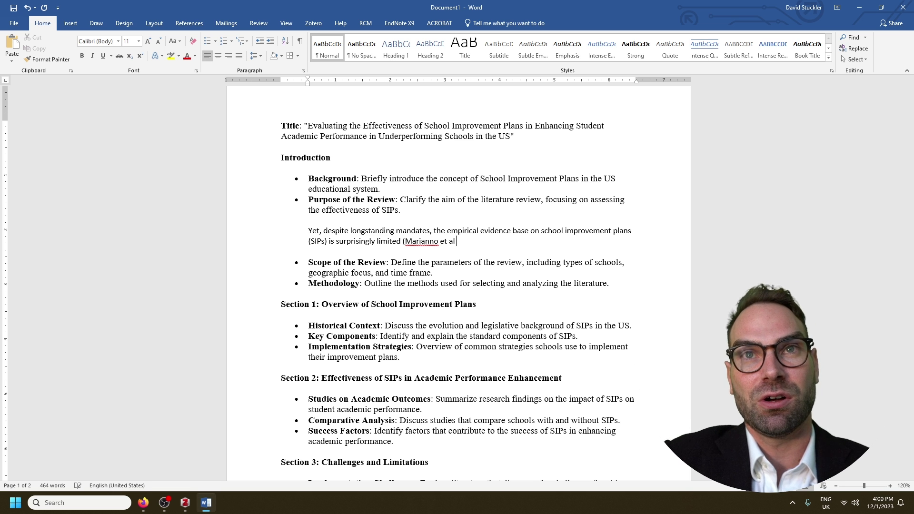
type(" 2023)")
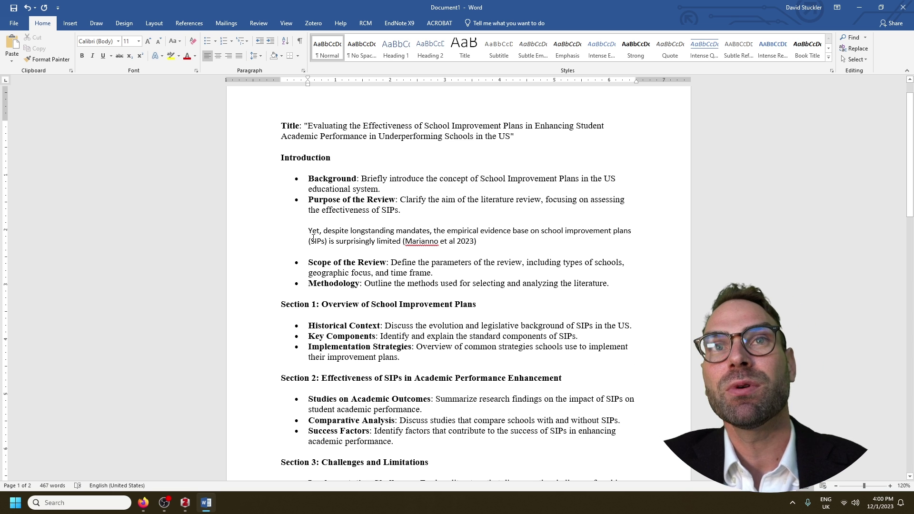
Step: Select the new cited sentence, then scroll back down toward the Notes section
left_click(336, 233)
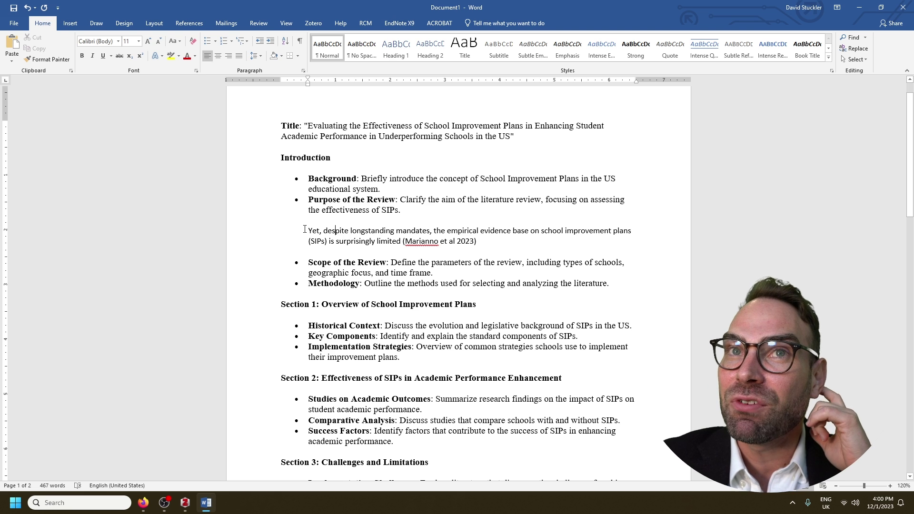
triple_click(304, 229)
left_click(426, 241)
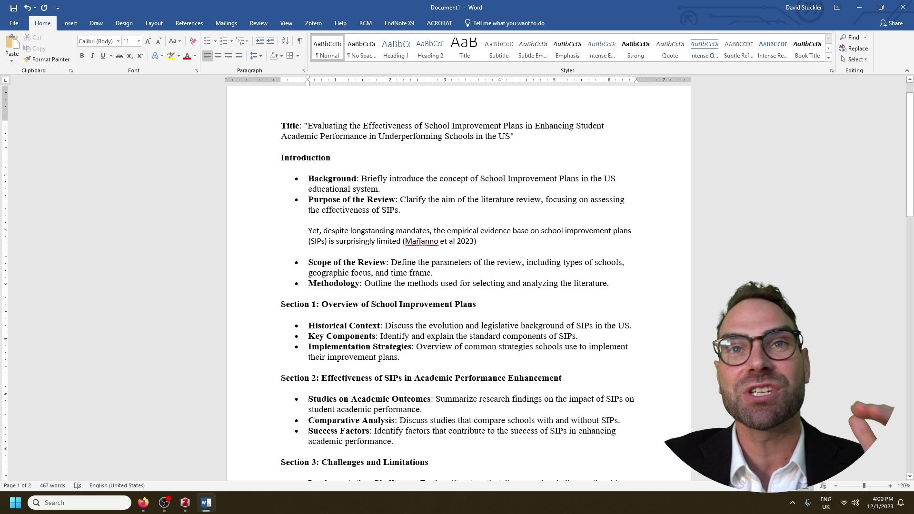
scroll(421, 257, "down", 1)
scroll(421, 257, "down", 20)
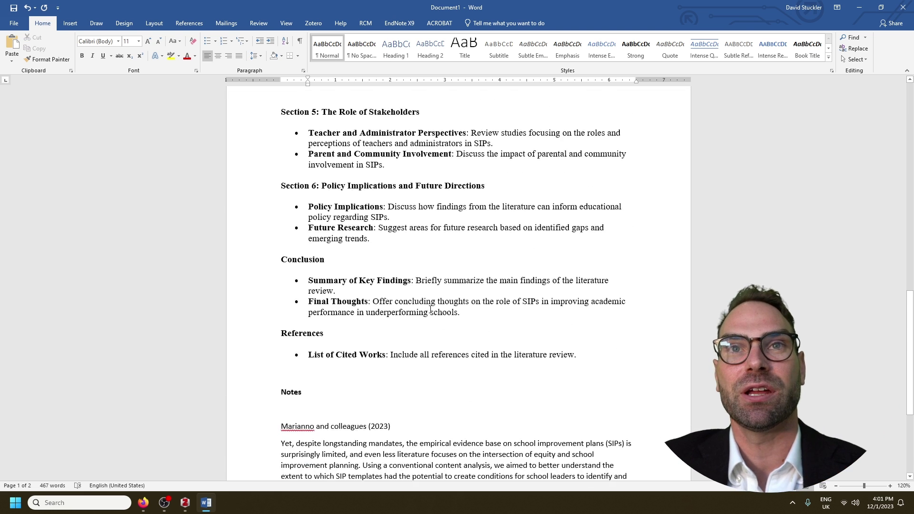
Step: Copy the Notes passage beginning 'even less literature'
left_click(542, 362)
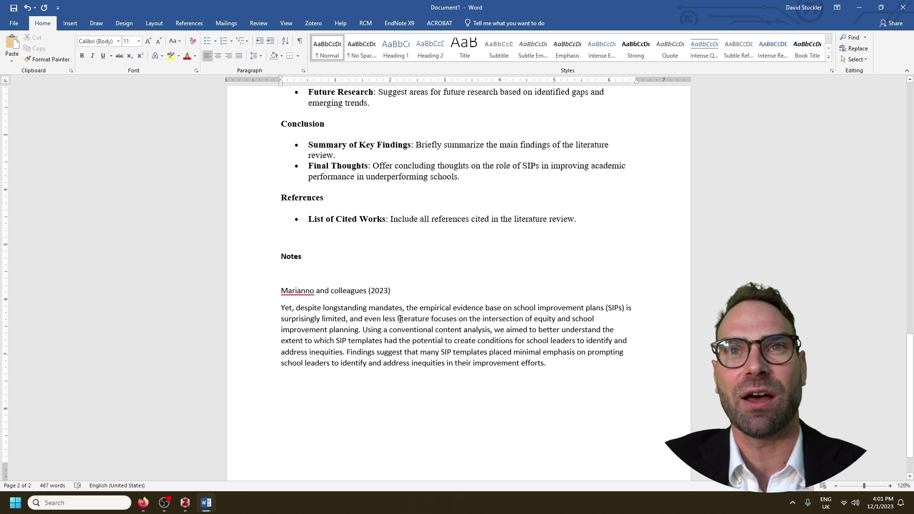
left_click_drag(374, 318, 546, 363)
key("ctrl+c")
scroll(412, 263, "up", 5)
scroll(412, 263, "up", 10)
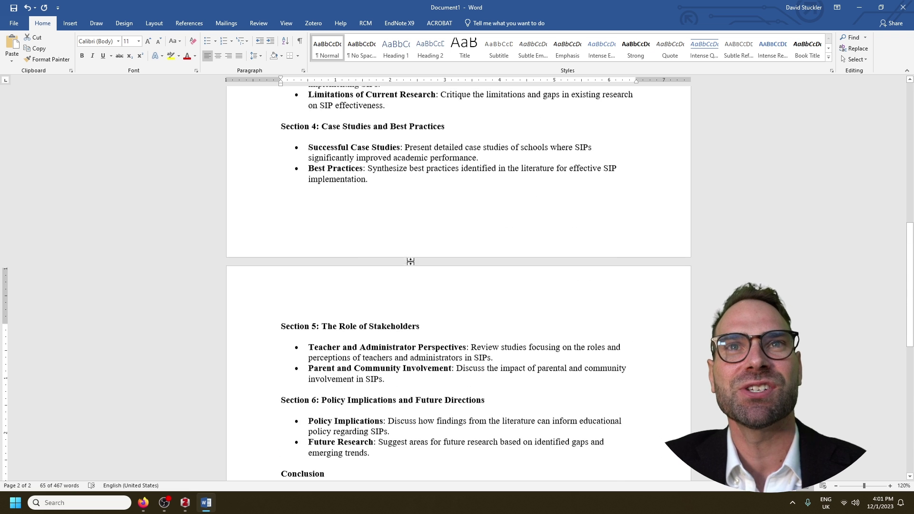
Step: Add an 'equity' sub-point after 'student academic performance.' under Studies on Academic Outcomes
left_click(431, 192)
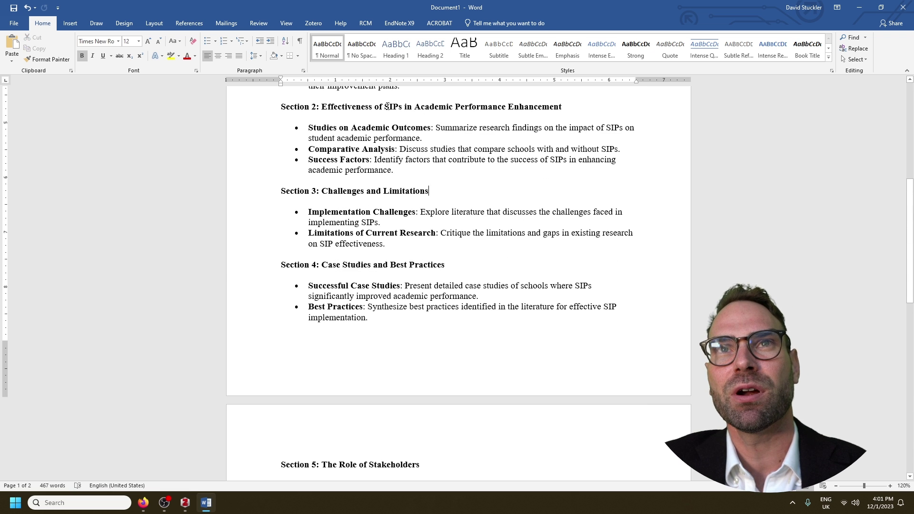
left_click(401, 115)
left_click(421, 138)
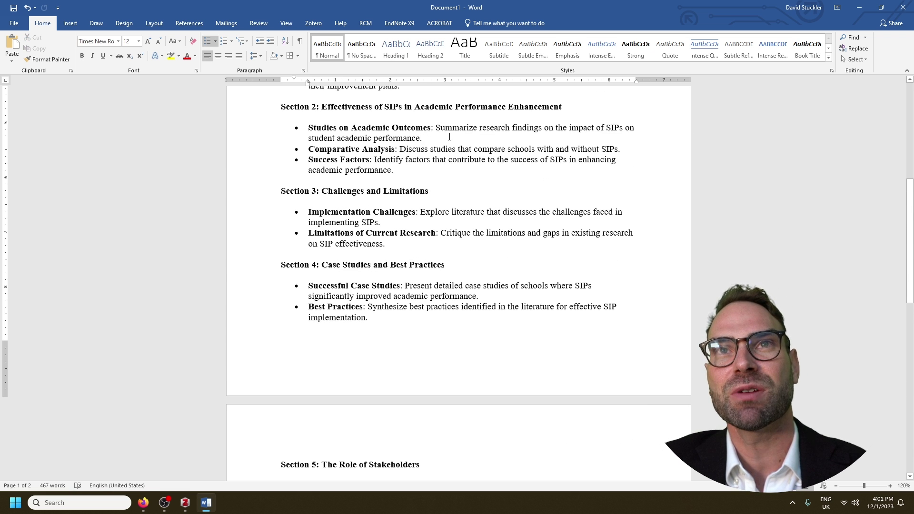
key("Return")
key("Tab")
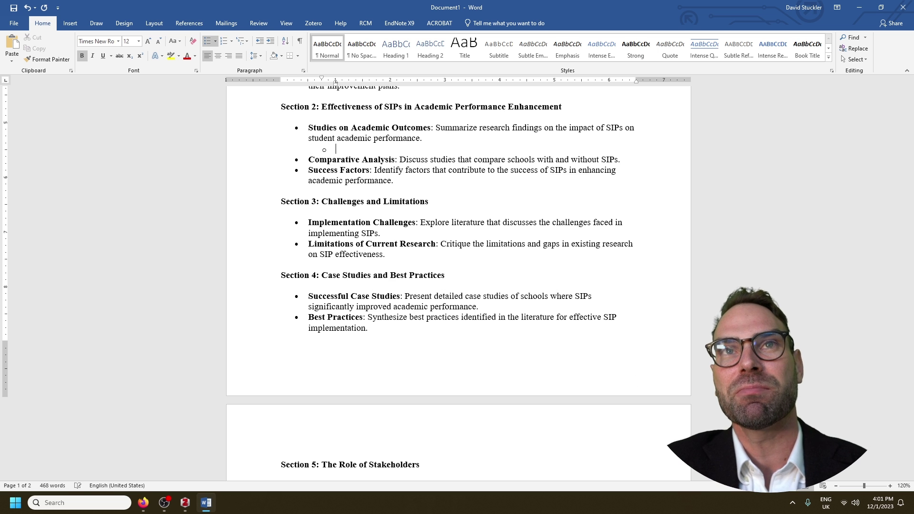
type("equity")
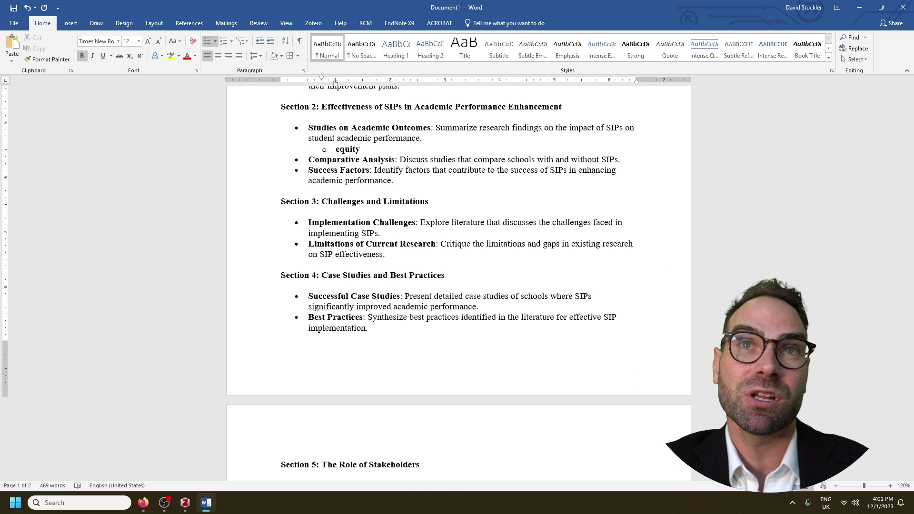
Step: Paste the copied notes passage as an indented item beneath Equity
key("Return")
key("Tab")
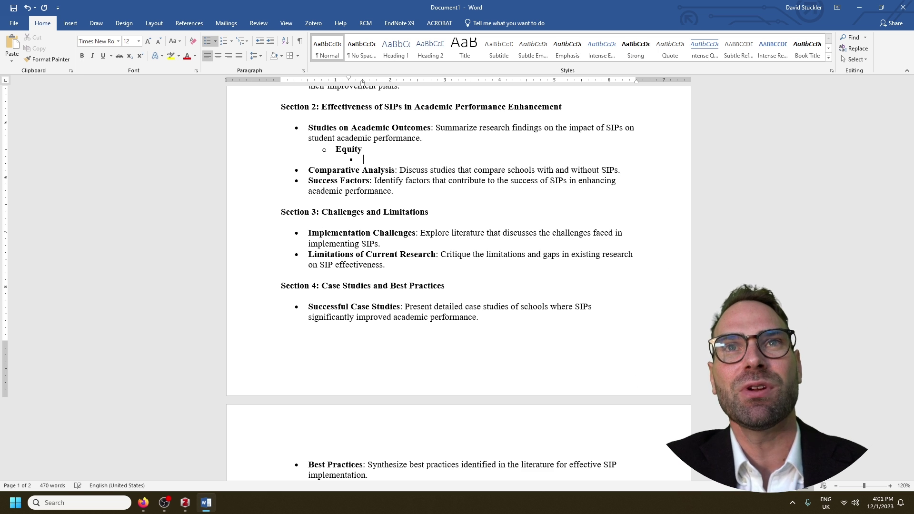
key("ctrl+v")
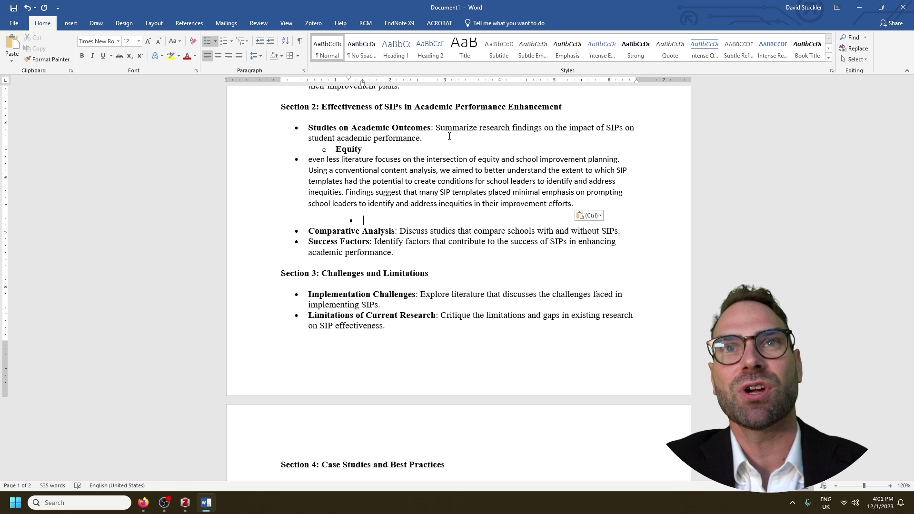
left_click(306, 162)
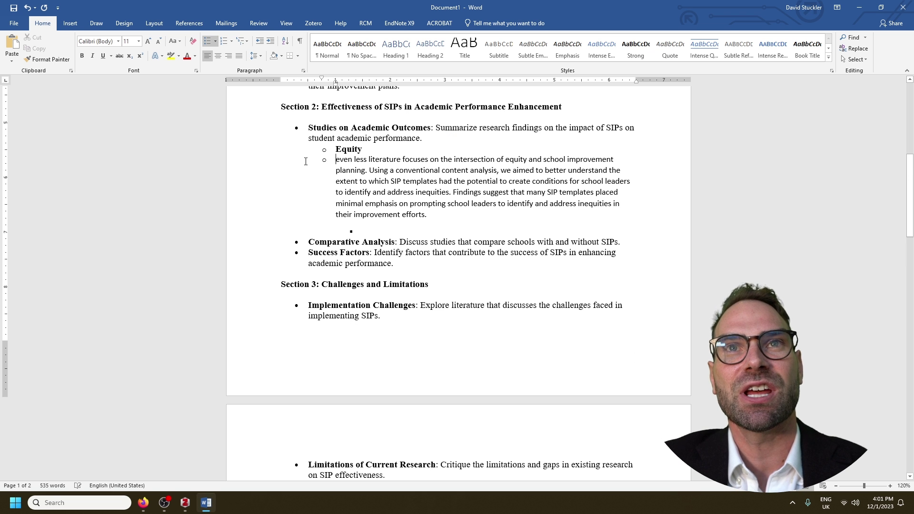
key("Tab")
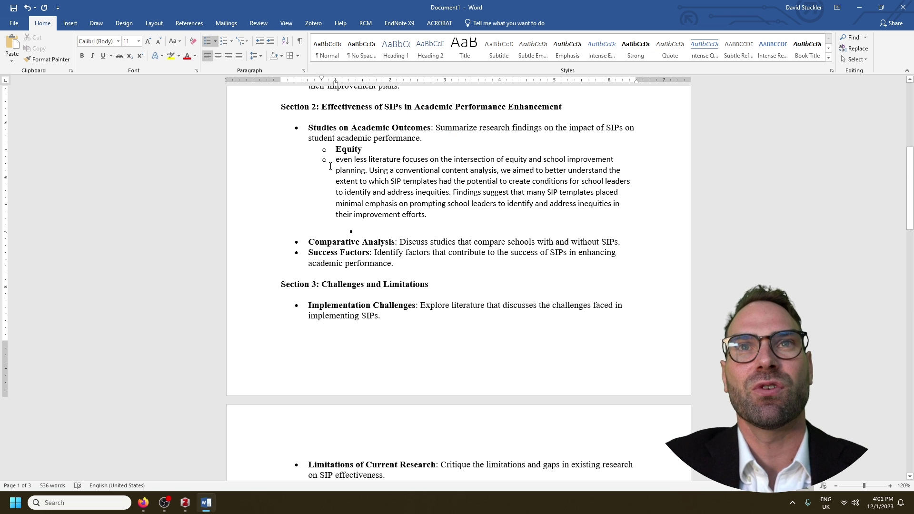
Step: Demote the equity passage to the third bullet level and turn off bold formatting
key("Tab")
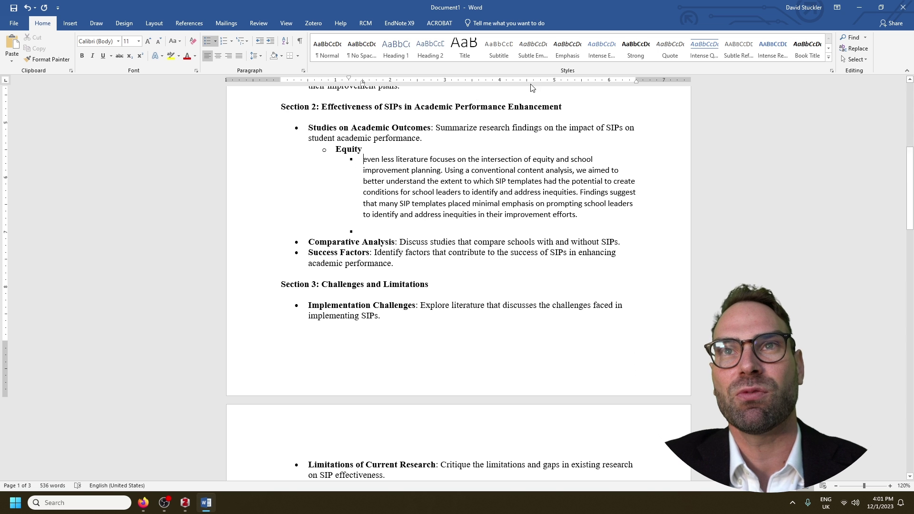
left_click(484, 181)
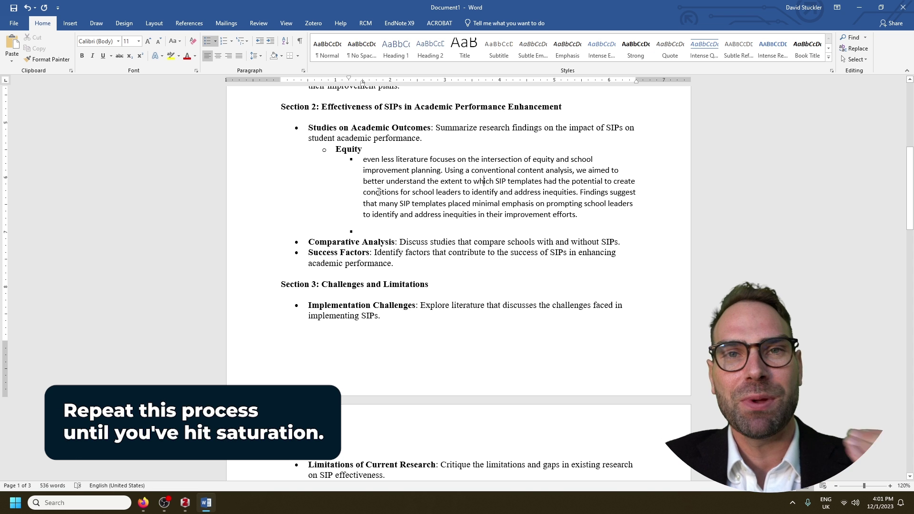
left_click(367, 251)
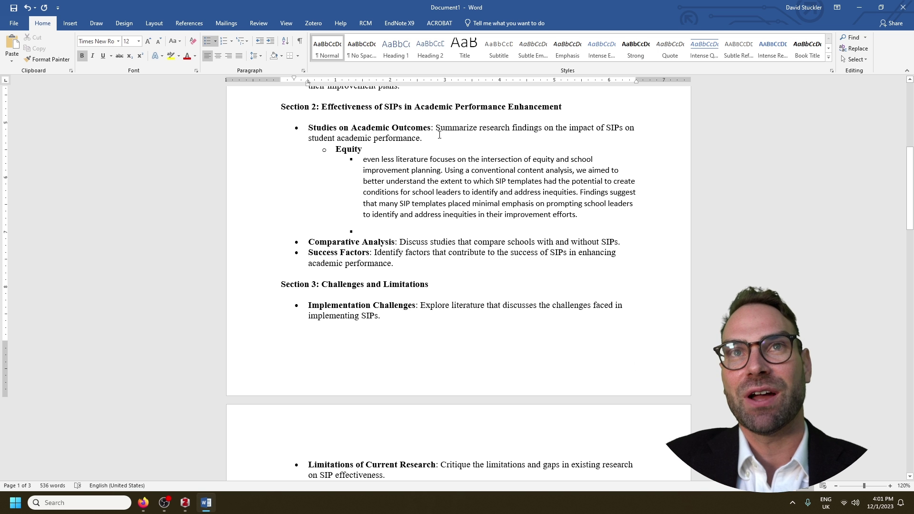
left_click(439, 135)
left_click(372, 232)
left_click(427, 263)
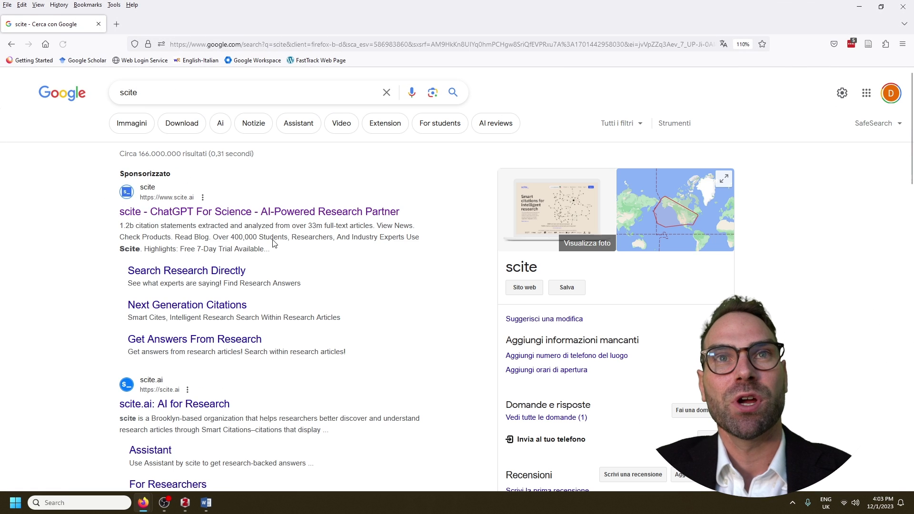
Step: Open the sponsored 'scite - ChatGPT For Science' result to reach the scite.ai assistant
left_click(276, 220)
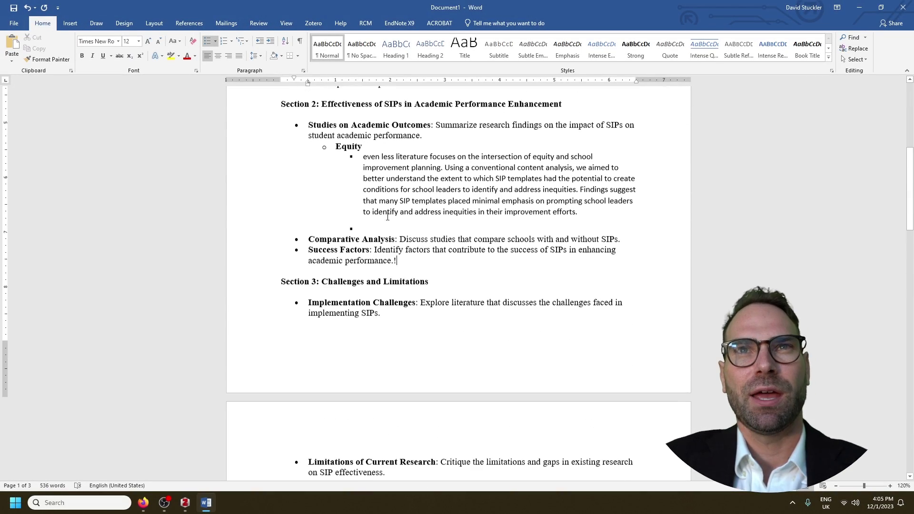
Step: Add an unbulleted sentence above the Equity passage noting scarce SIP scholarship for underprivileged or resource-deprived students
left_click(496, 180)
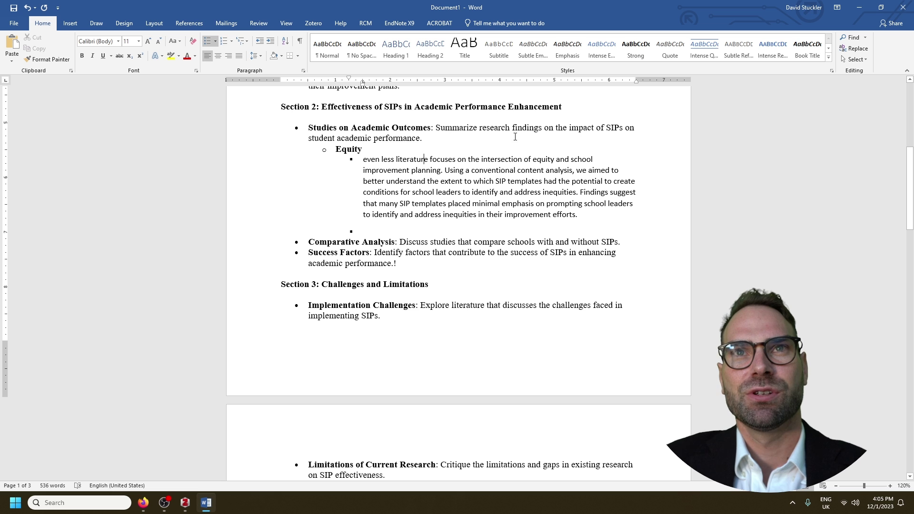
left_click(424, 160)
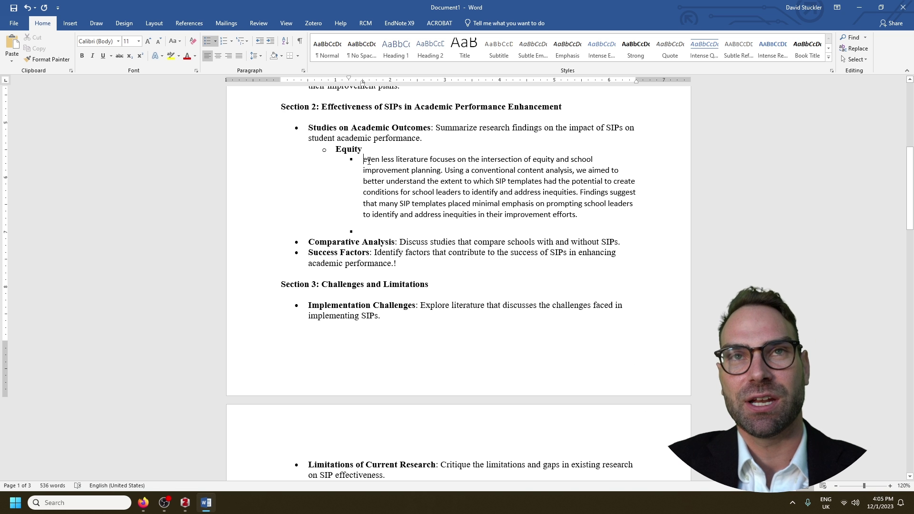
key("Return")
key("BackSpace")
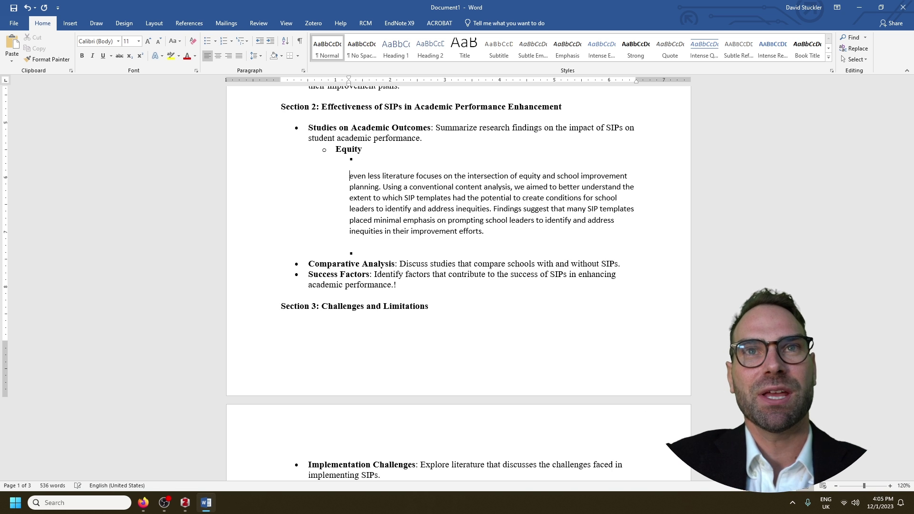
key("BackSpace")
key("Return")
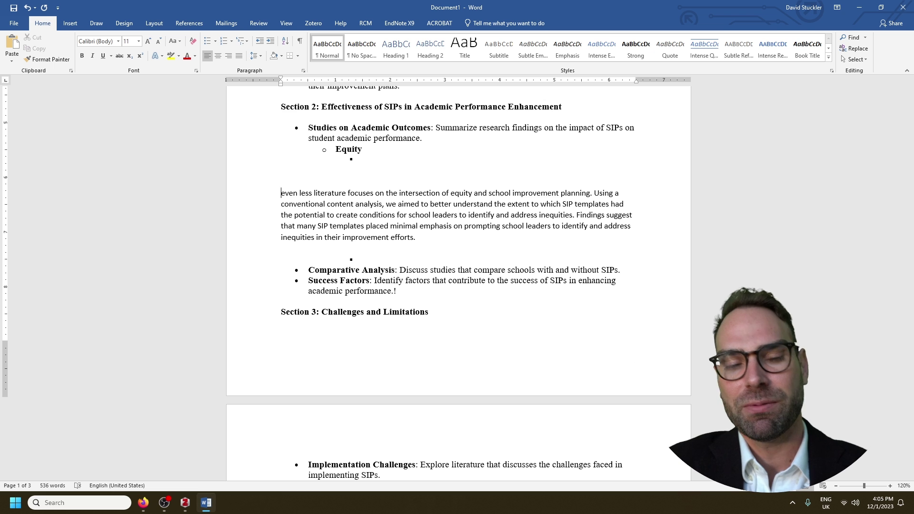
type("Despite ")
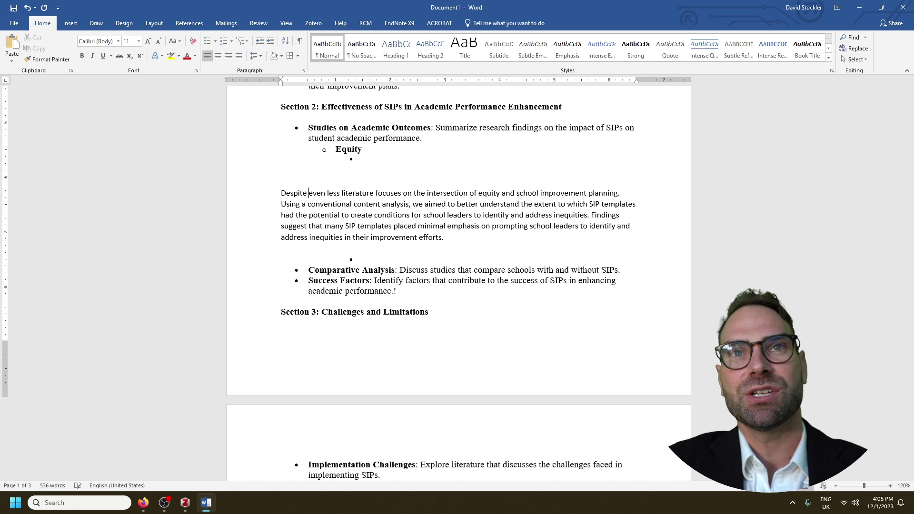
type("a wealth of evidenc")
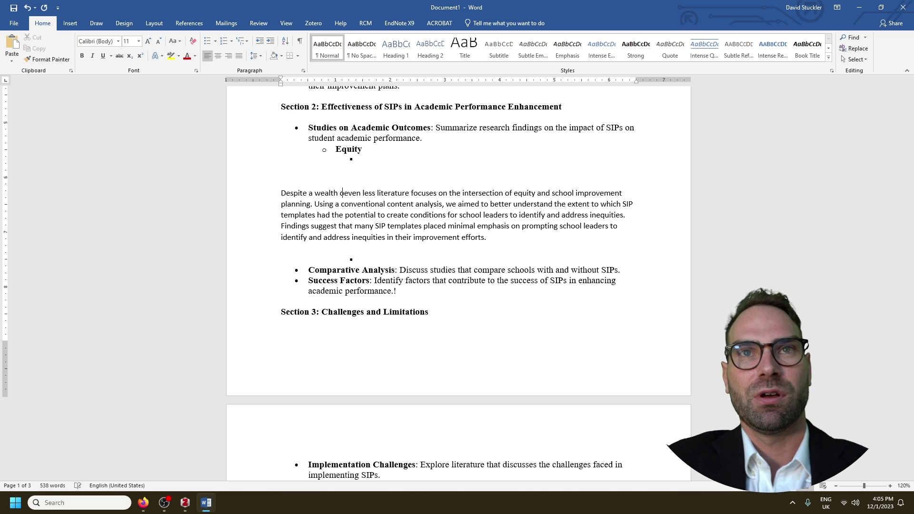
type("e on the impact of SIPs on")
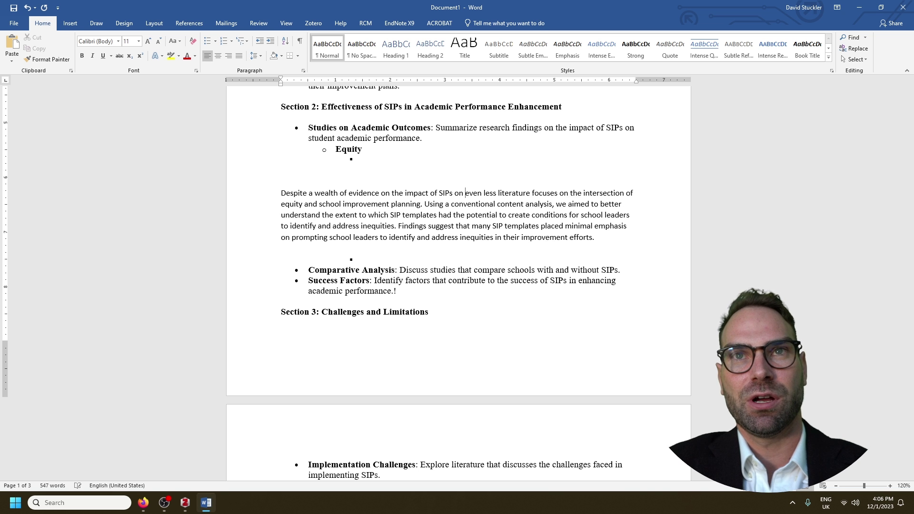
type(" academic performance, mu")
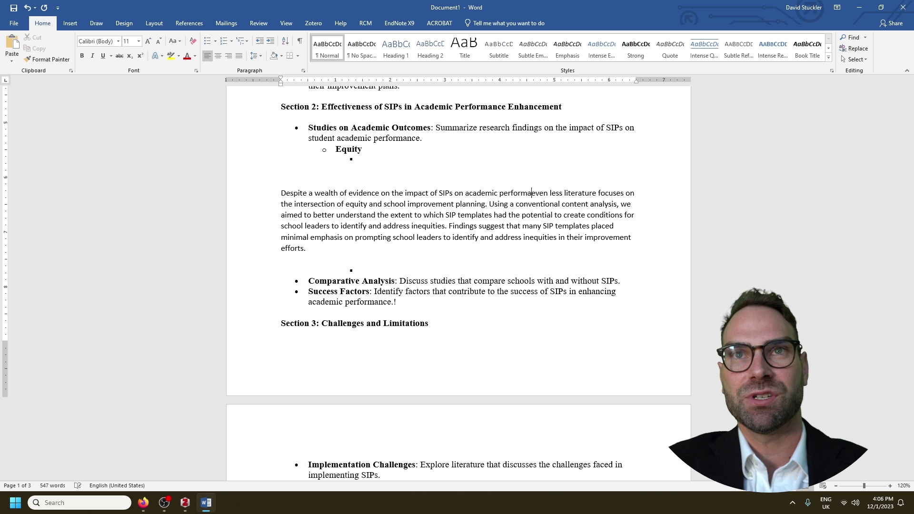
type("ch less scholarship exists")
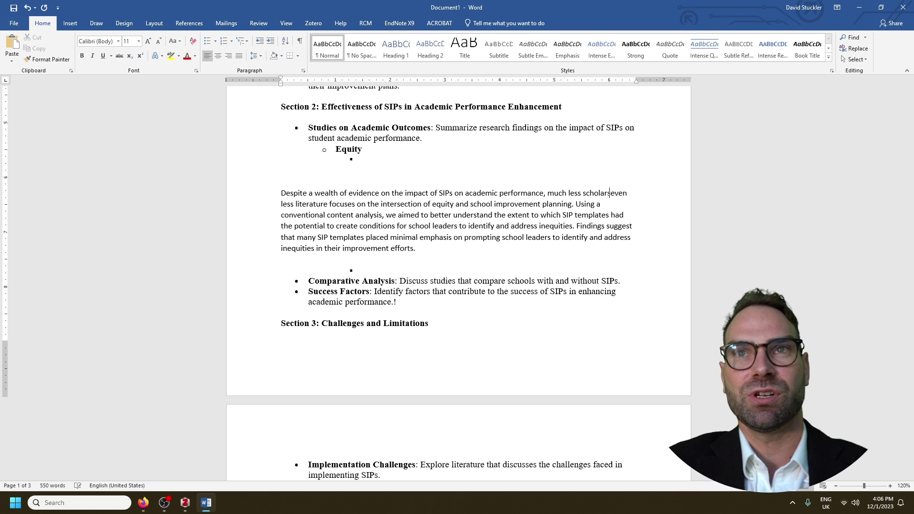
type(" on ")
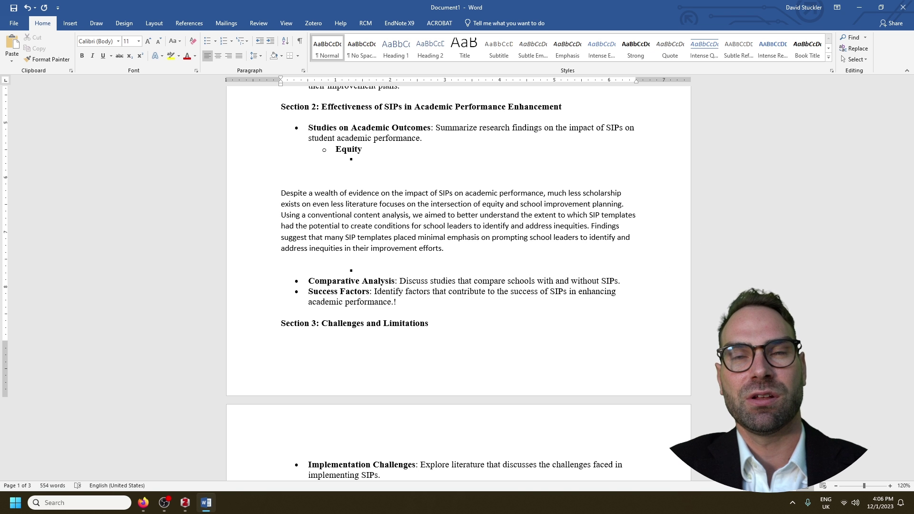
type("its ")
type("effectiveness for u")
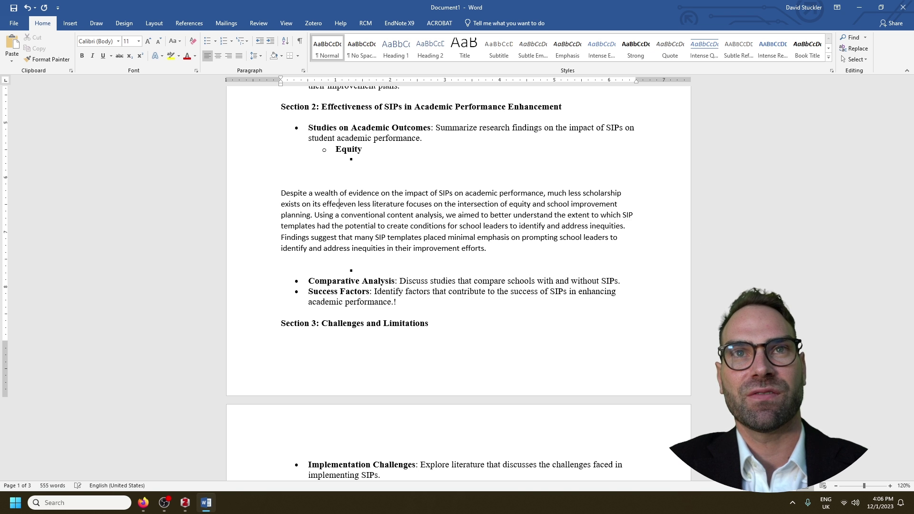
type("nd")
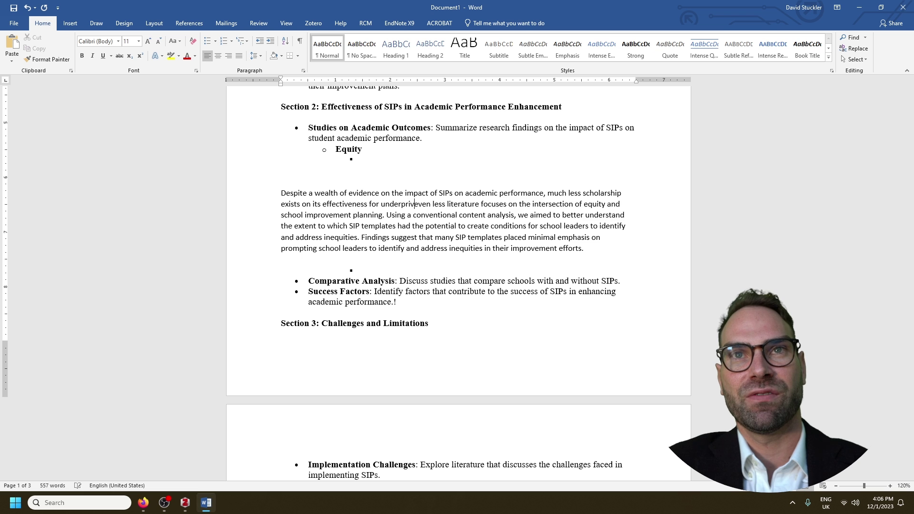
type("erprivileged or resource-deprived stud")
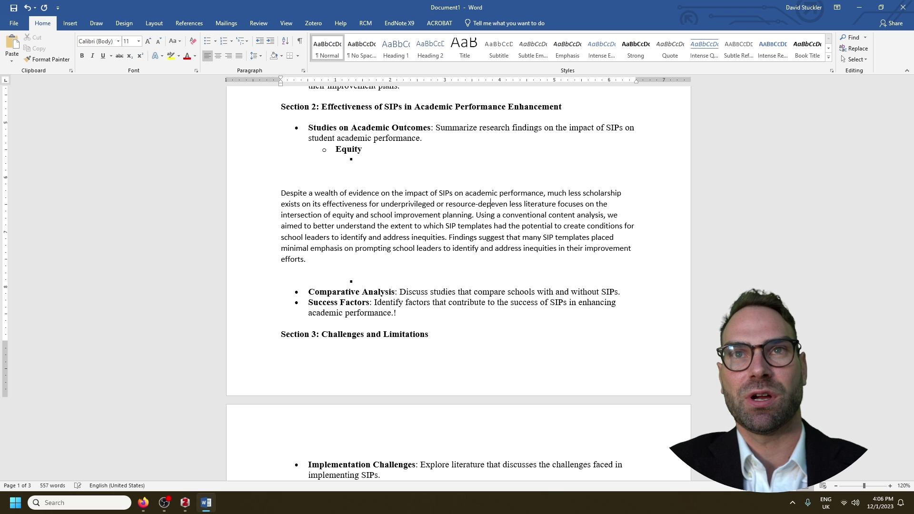
type("ents.")
key("Return")
key("Return")
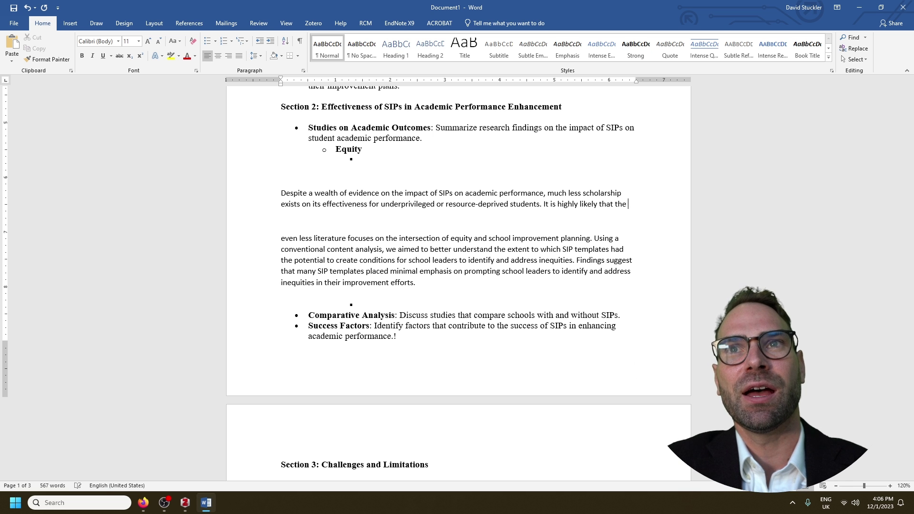
Step: Continue with the clause that SIP effects for median students likely differ from other groups
type("effect of SIP")
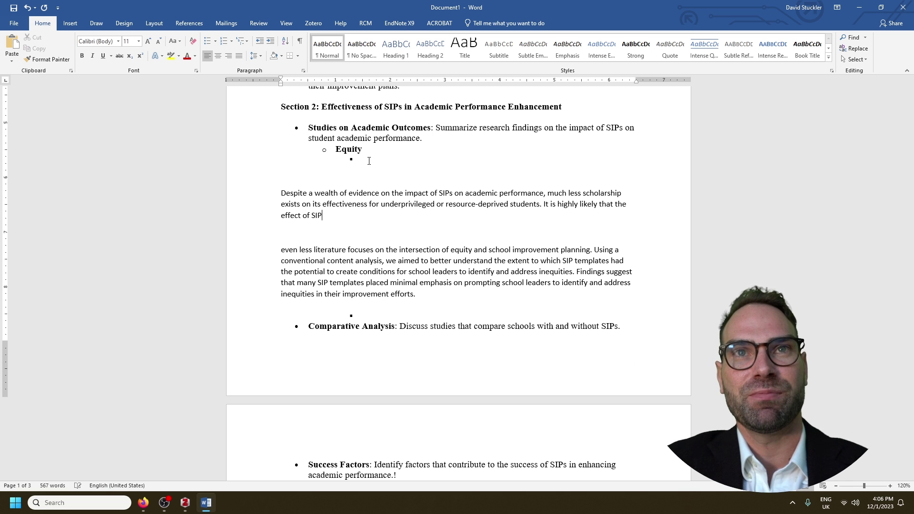
type("s for median ")
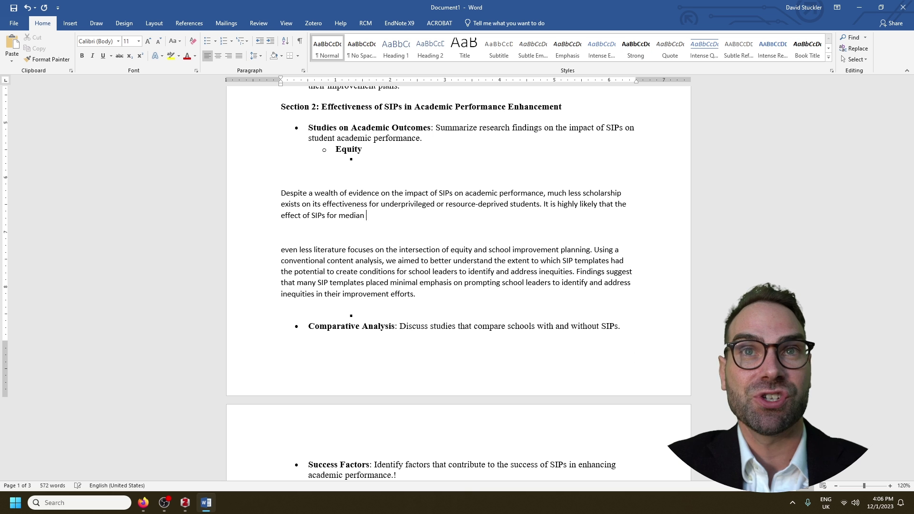
type("students is different than that on lower-income or ethnic minority groups.")
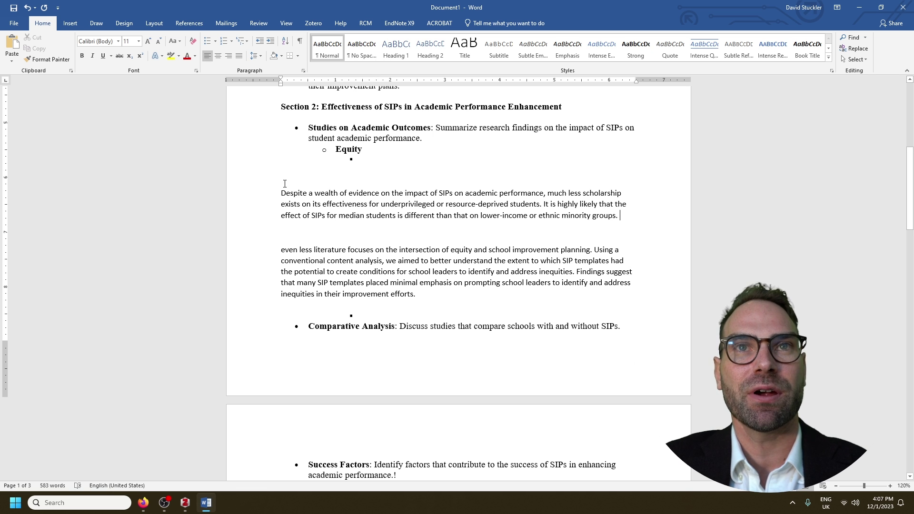
type("Mainanno e")
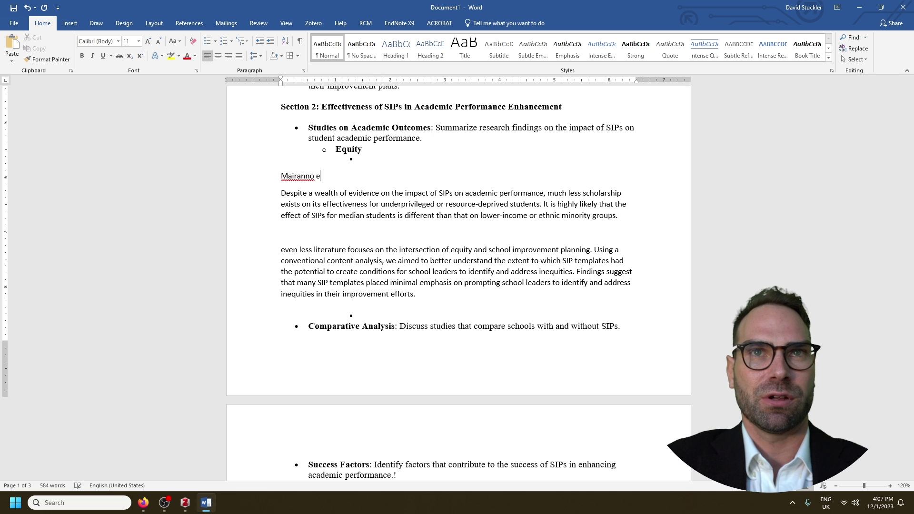
type("nd colleagues in 2023")
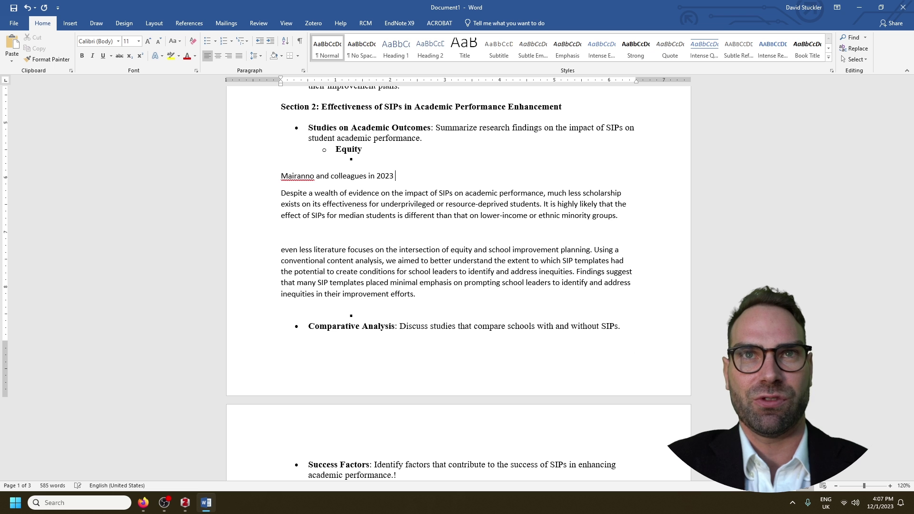
key("Return")
key("Return")
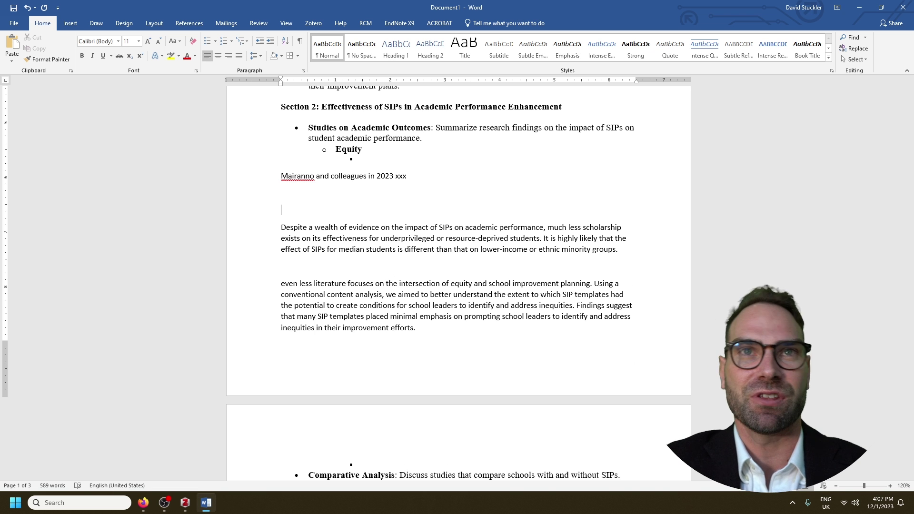
type("Luigi")
key("Return")
key("Return")
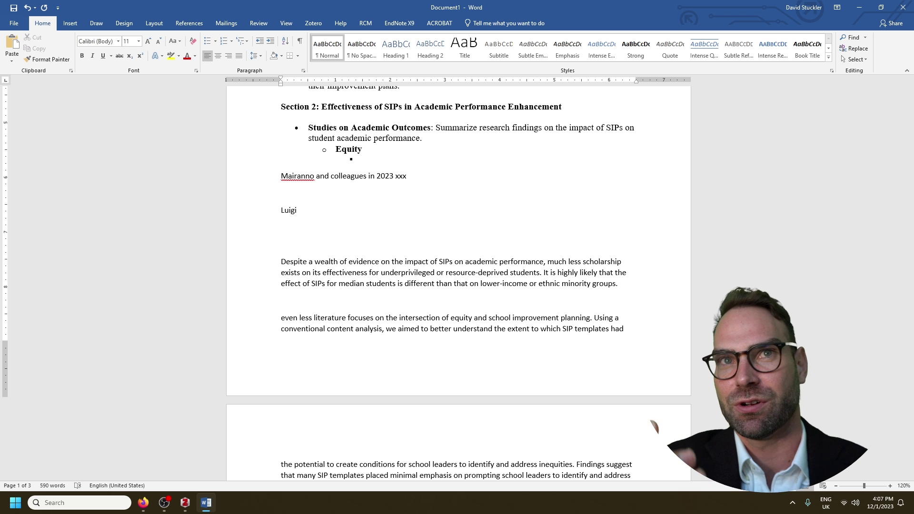
key("Caps_Lock")
type("MAI")
key("BackSpace")
key("BackSpace")
key("BackSpace")
key("Caps_Lock")
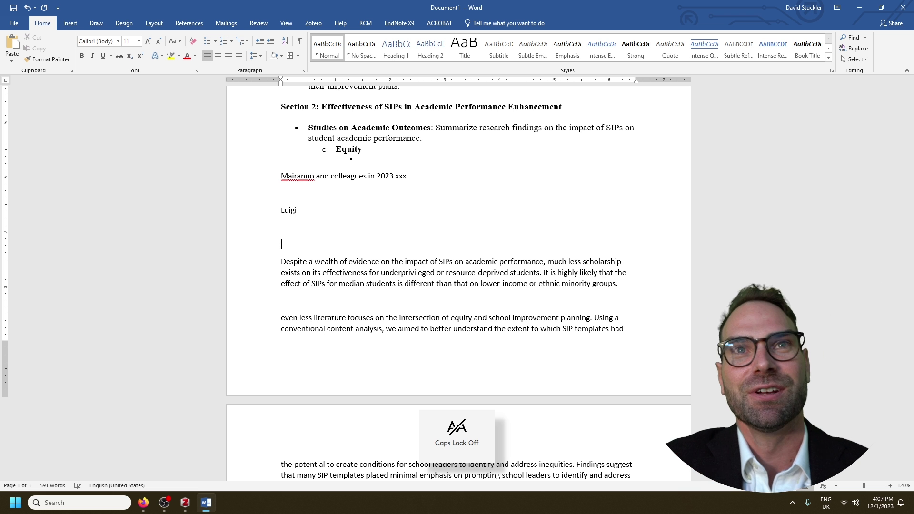
key("shift+Up")
key("shift+Up")
key("shift+Up")
key("shift+Up")
key("BackSpace")
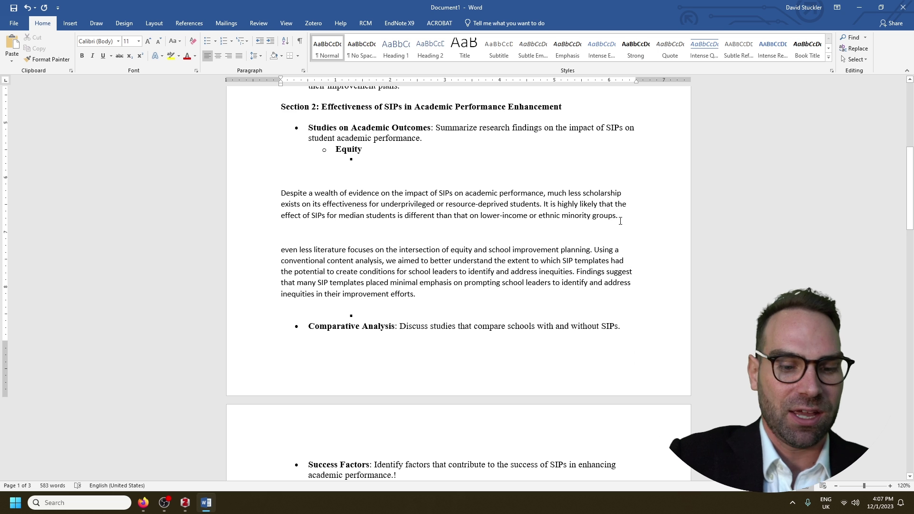
Step: Add a sentence citing a 2023 content analysis: under 2% of tier-1 US SIPs evaluated effectiveness
type("One study by")
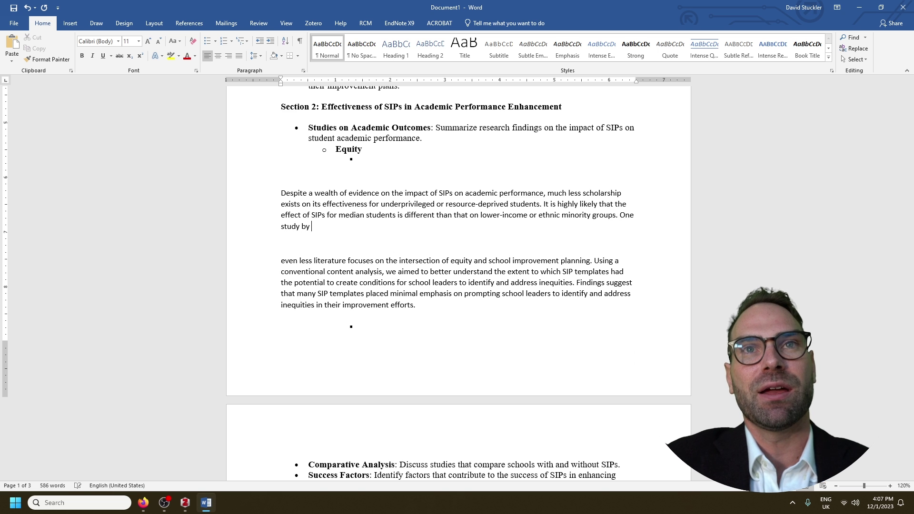
key("ctrl+shift+Left")
key("ctrl+shift+Left")
key("ctrl+shift+Left")
type("conte")
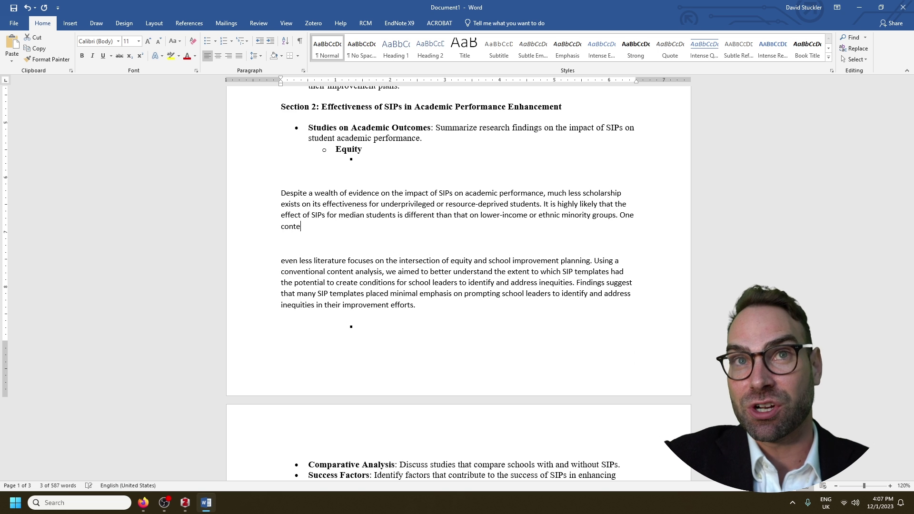
type("nt analysis by Mari")
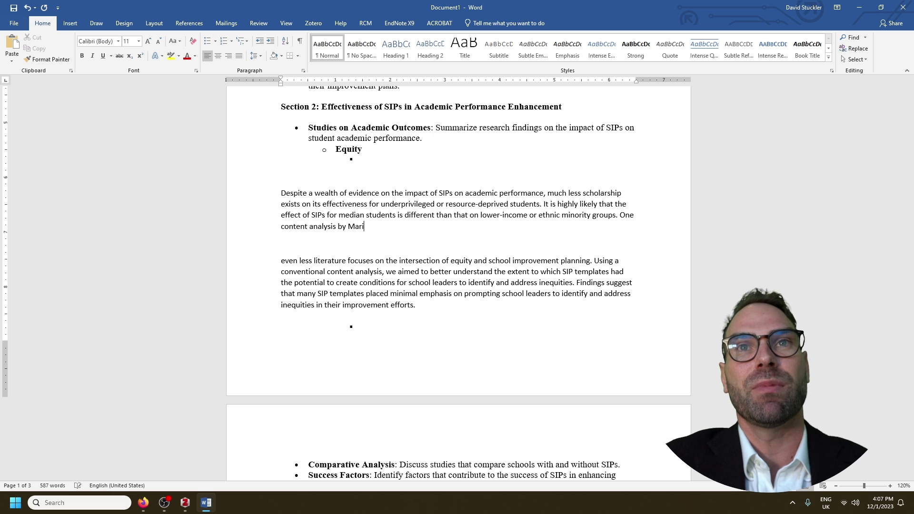
type("colleagues")
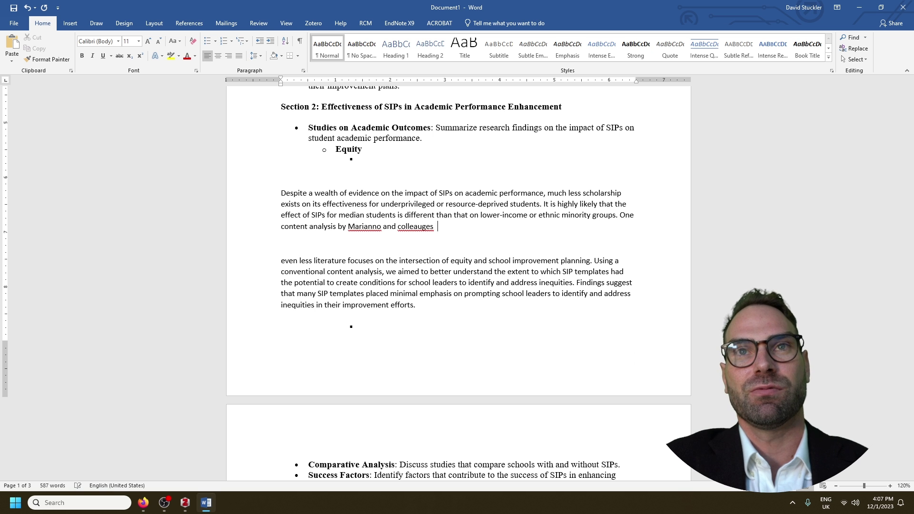
type(" (2023)")
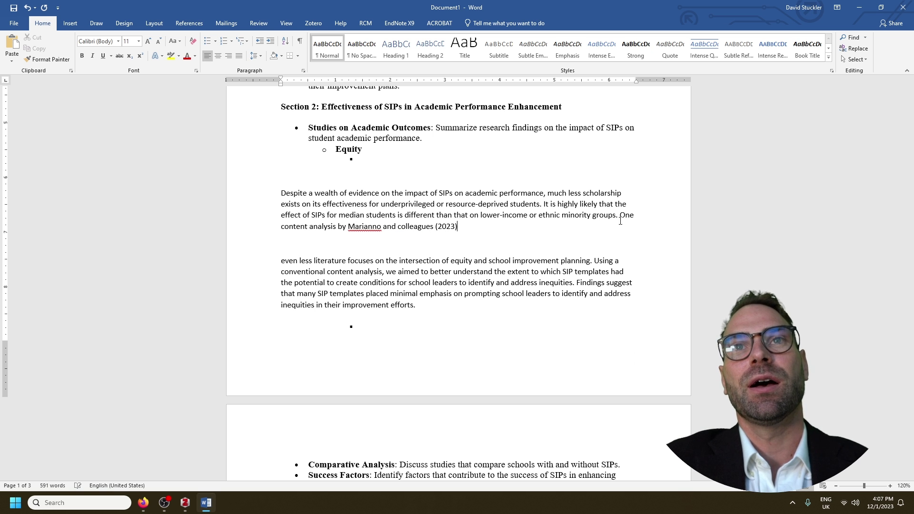
type(" reviewed SIPs in ")
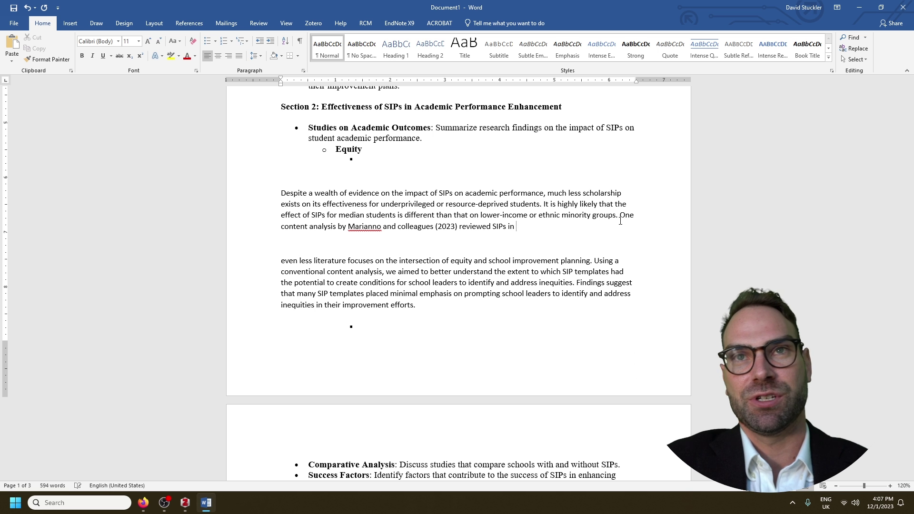
type("tier-1 US schoo")
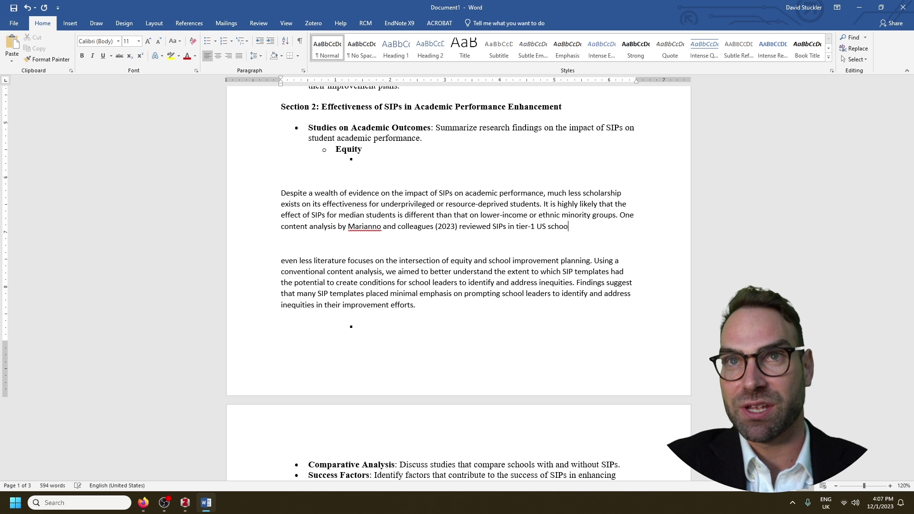
type("ls")
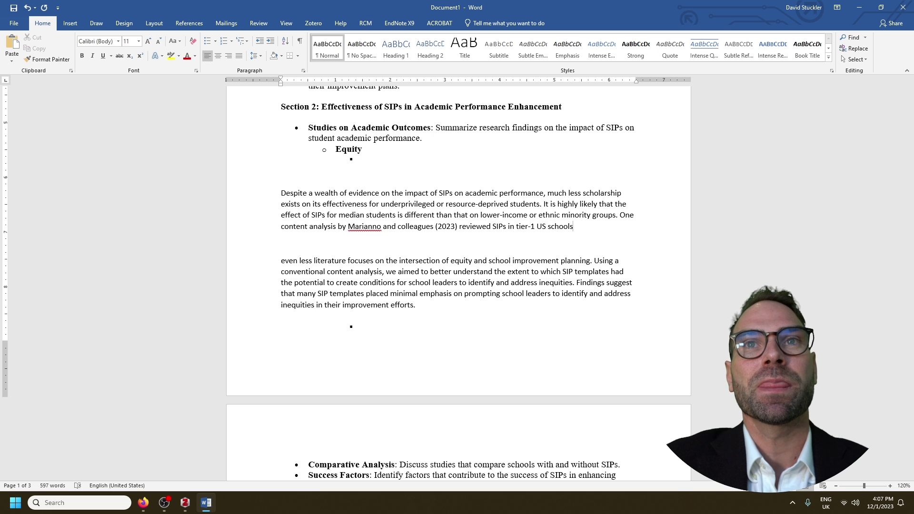
type(" and found th")
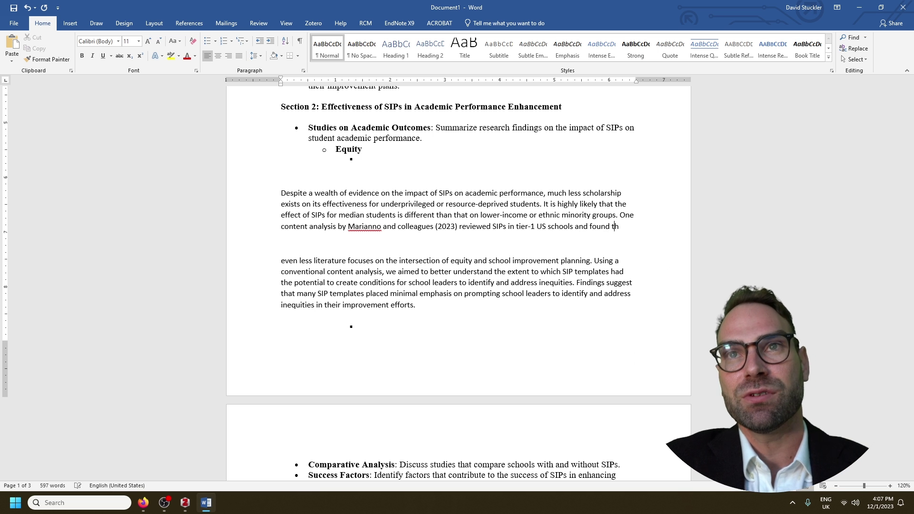
type("at less than 2")
type("%")
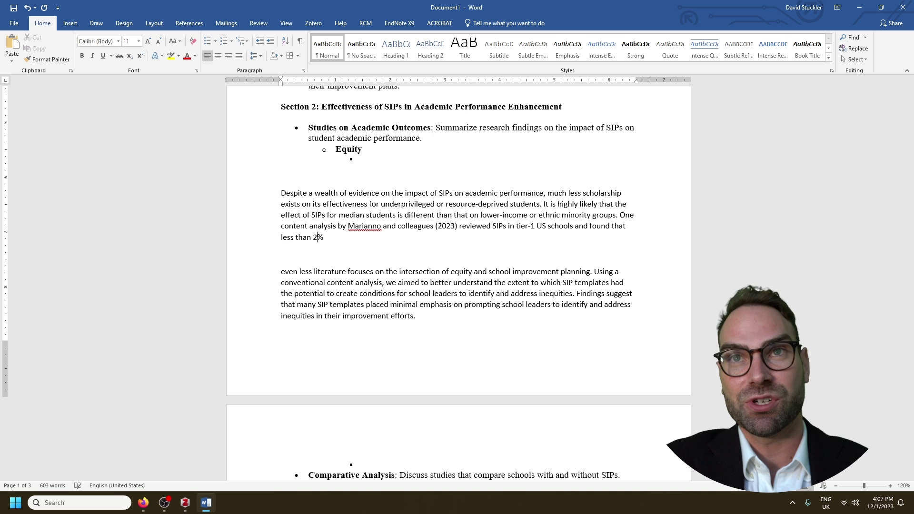
type(" performed an eva")
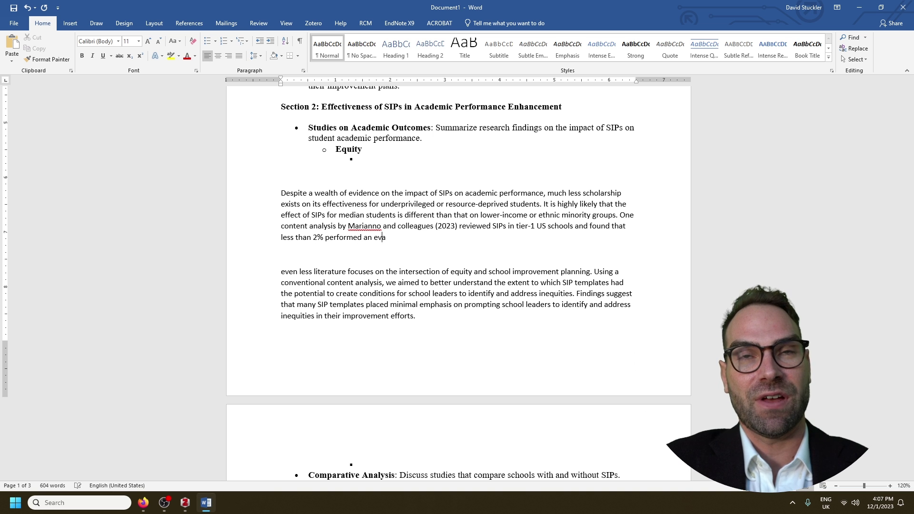
type("luation of effectiveness")
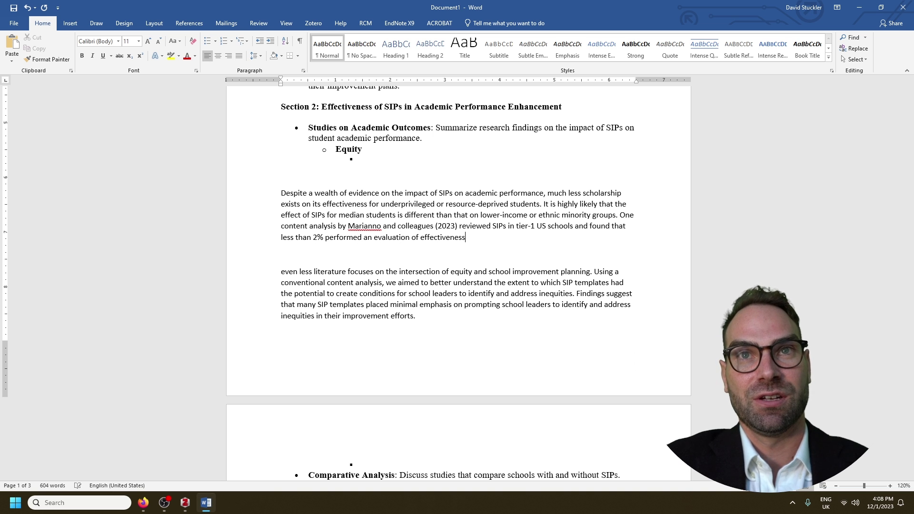
type(" and, of those, ")
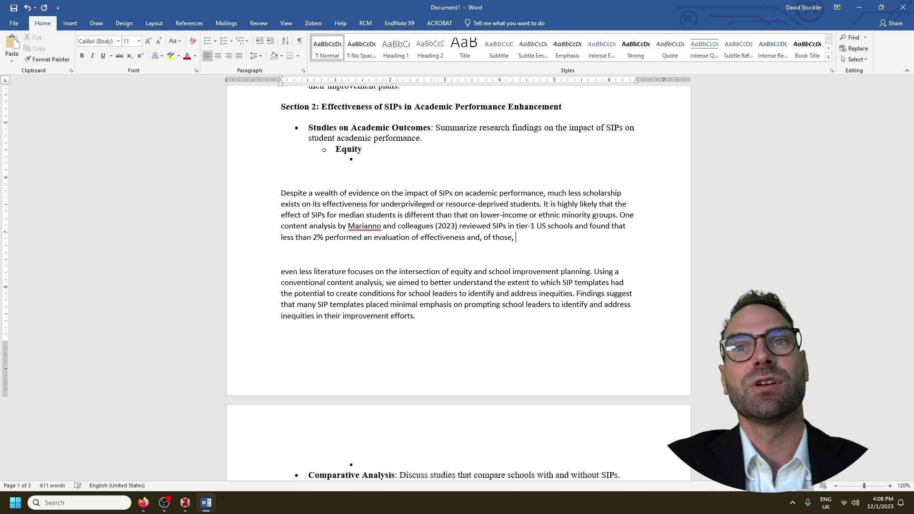
type("none included ")
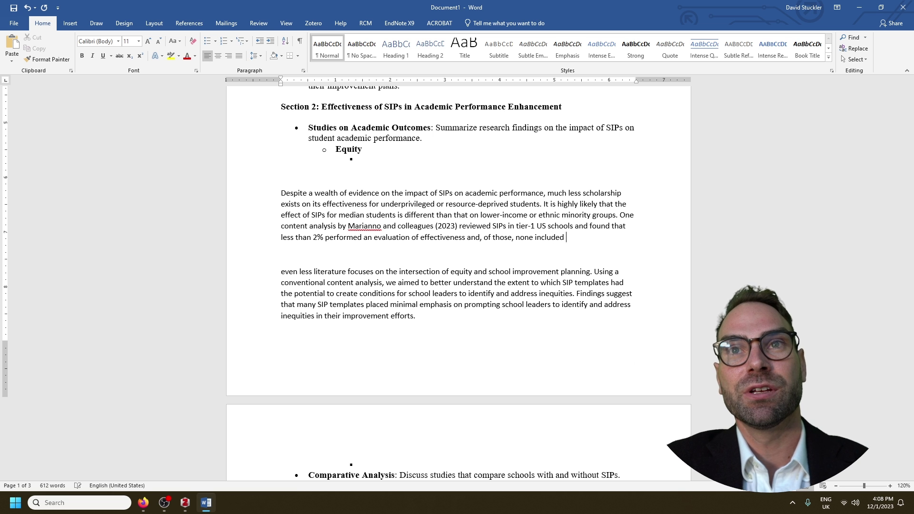
type("an evaluation of")
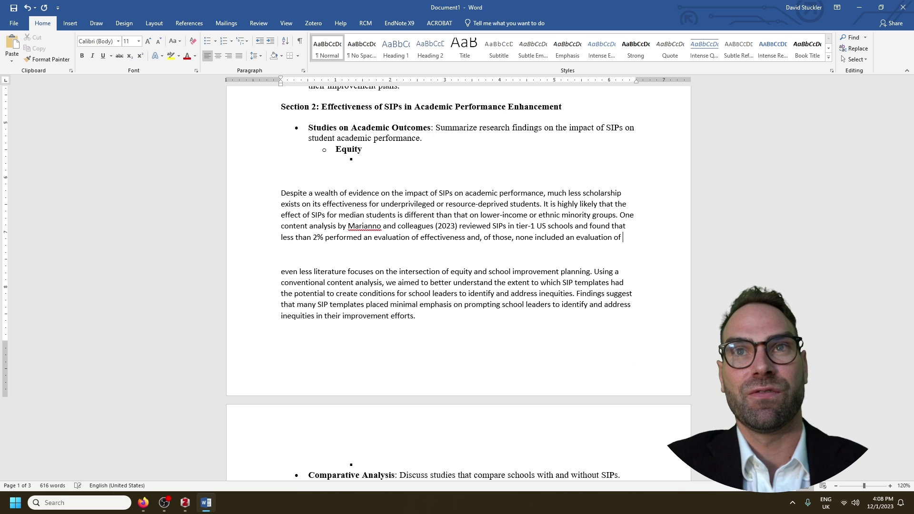
type(" equitable effe3c")
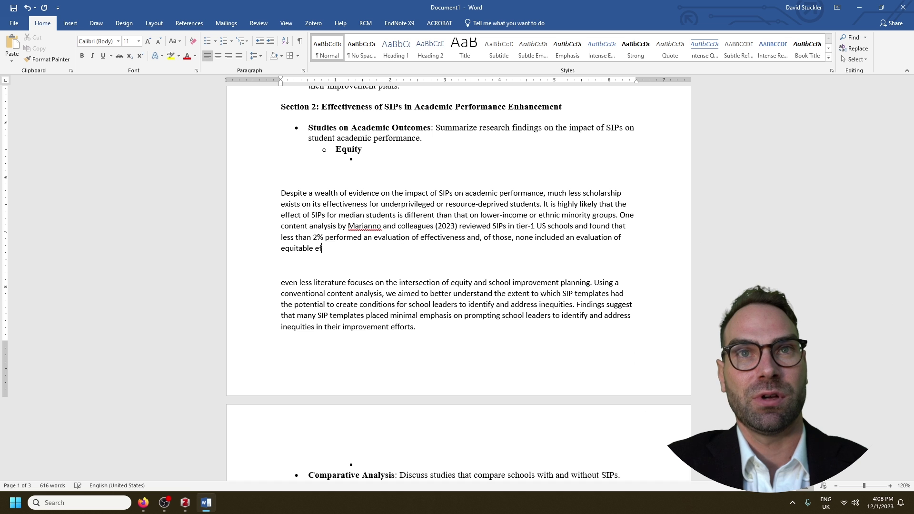
Step: Close the paragraph by calling for more research on how SIPs impact vulnerable groups
key("BackSpace")
key("BackSpace")
type("cts. Clealry")
type(", more")
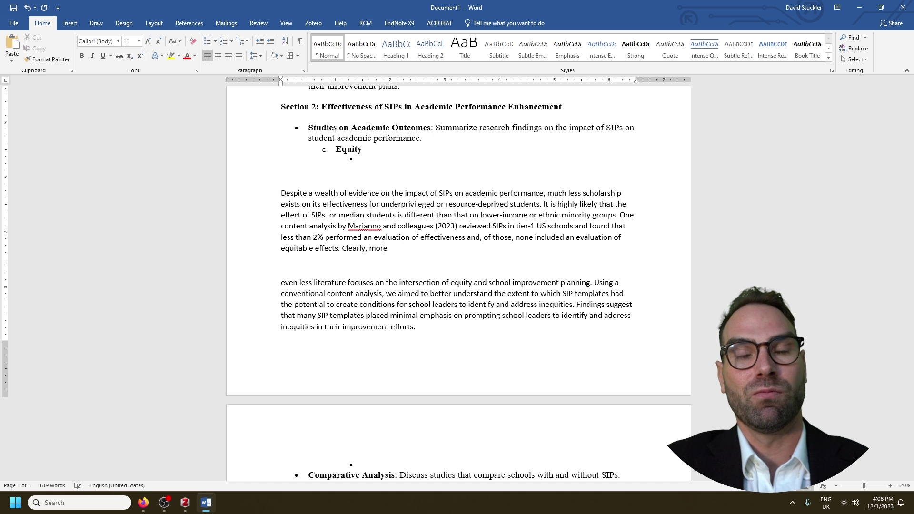
type(" research is neededot ")
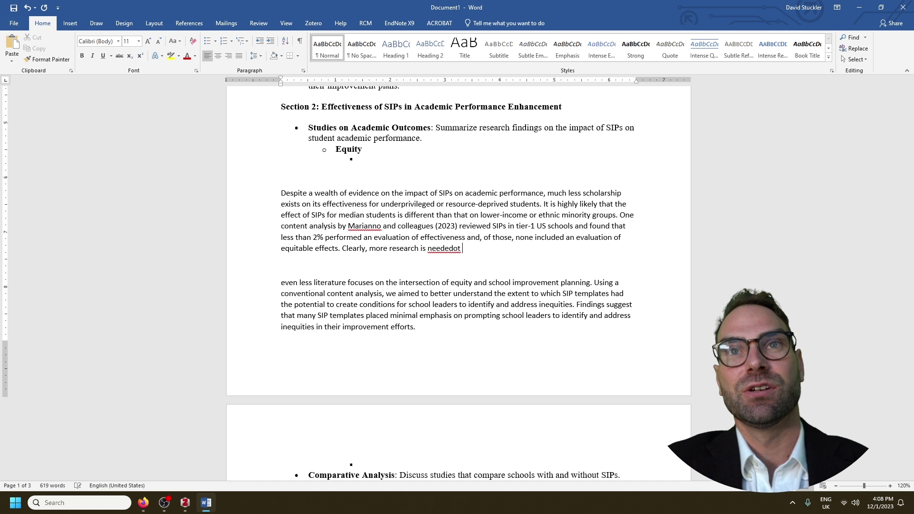
type("understand how SIP")
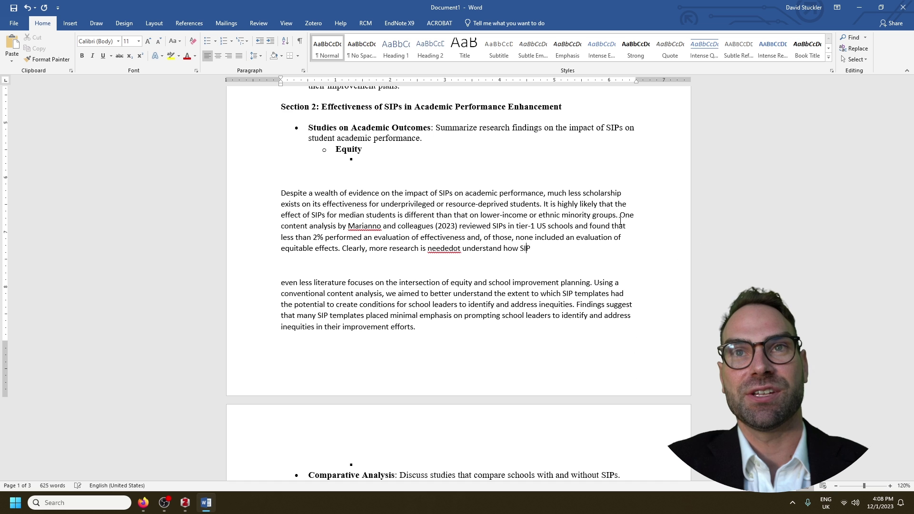
type("s impact on vulnerable g")
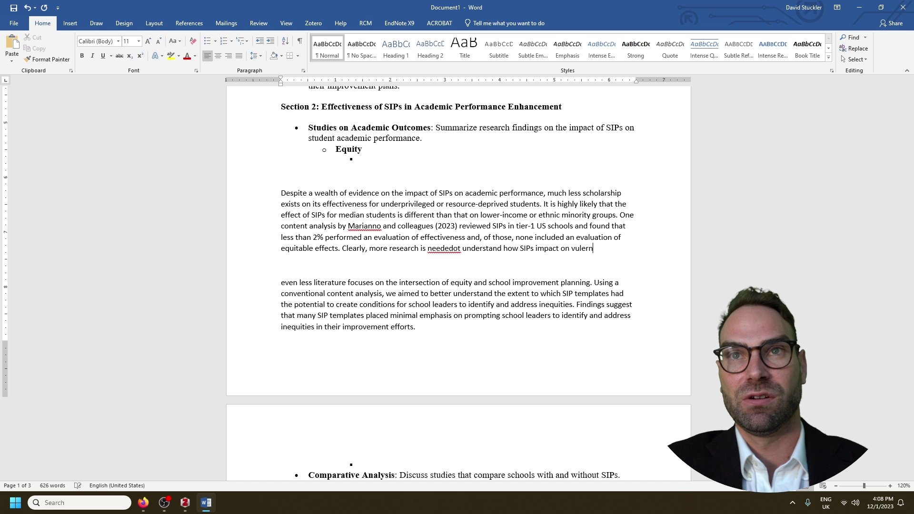
type("roups.")
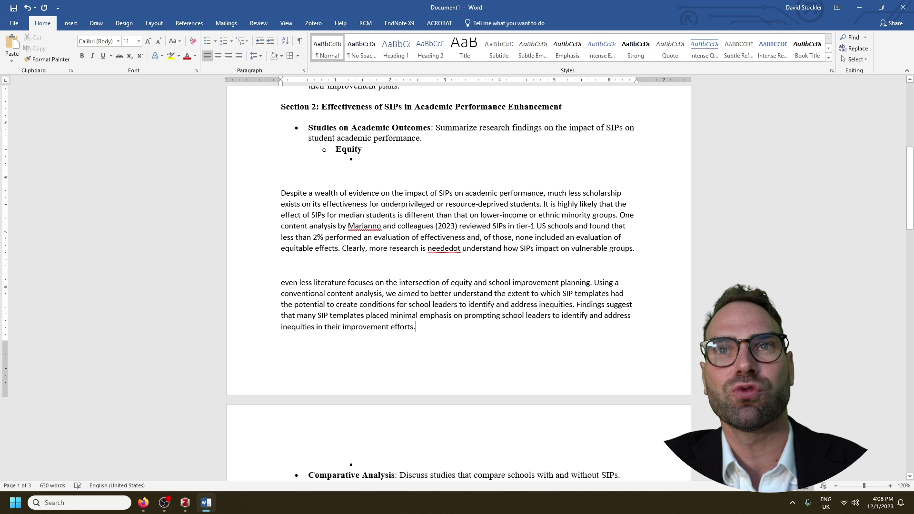
left_click(638, 215)
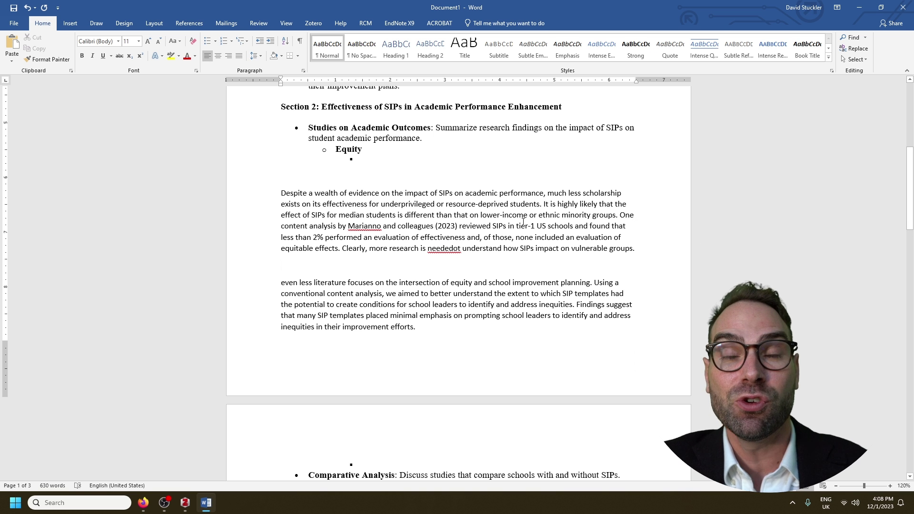
Step: Reread the Equity paragraph and correct 'neededot' to 'needed to'
left_click(281, 193, "shift")
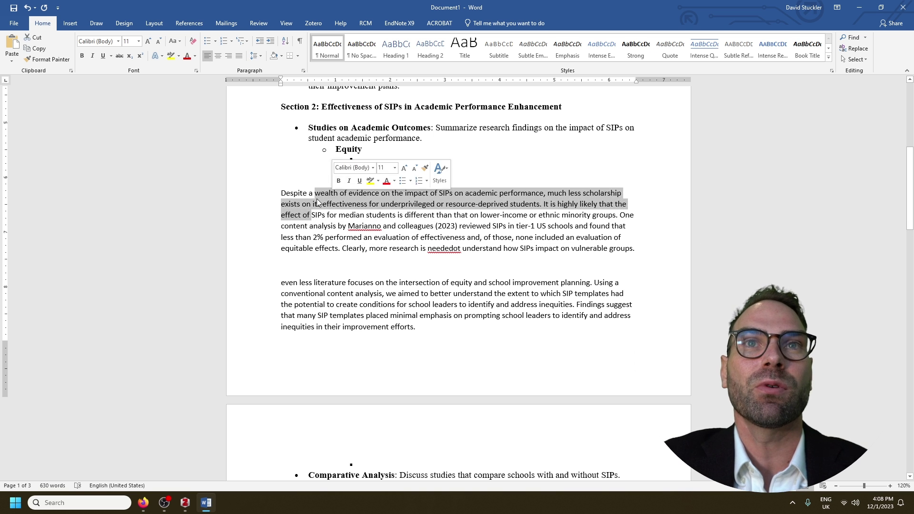
left_click(288, 196)
left_click(435, 204, "shift")
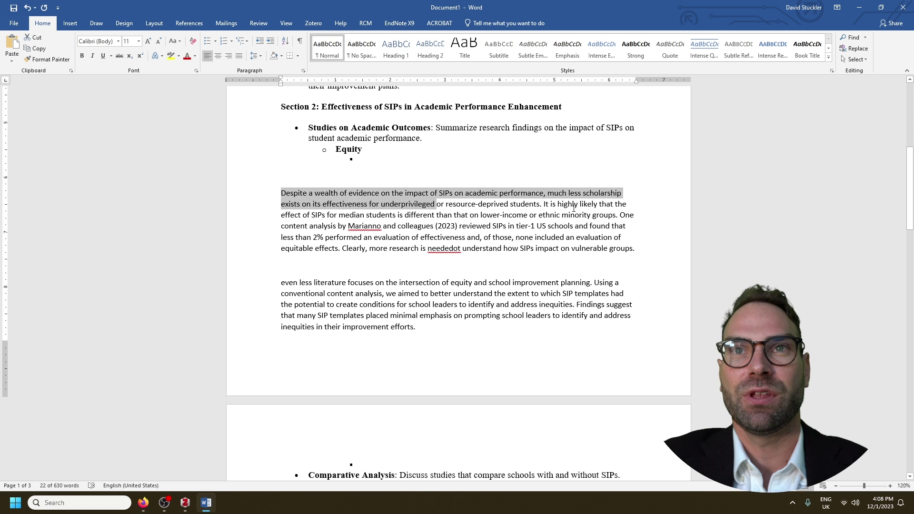
left_click(543, 203)
left_click(578, 215, "shift")
left_click_drag(578, 216, 498, 237)
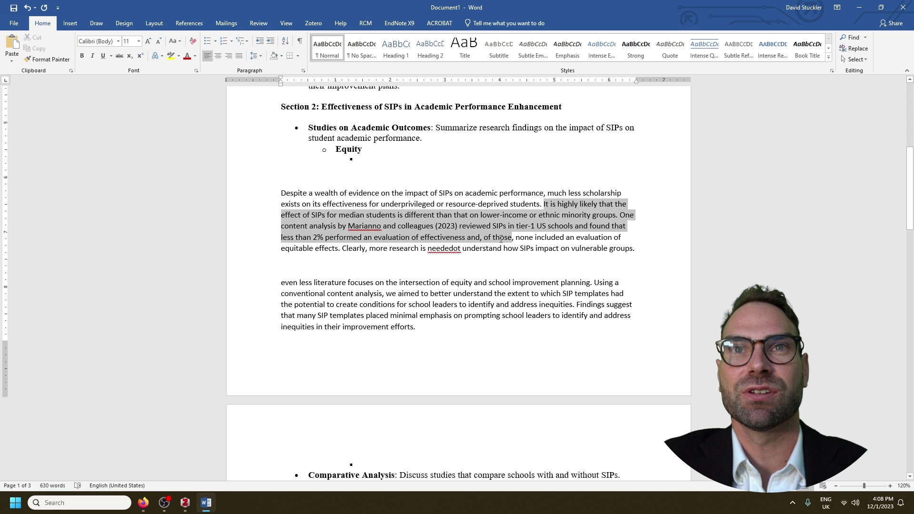
left_click(423, 248)
left_click(457, 248)
key("BackSpace")
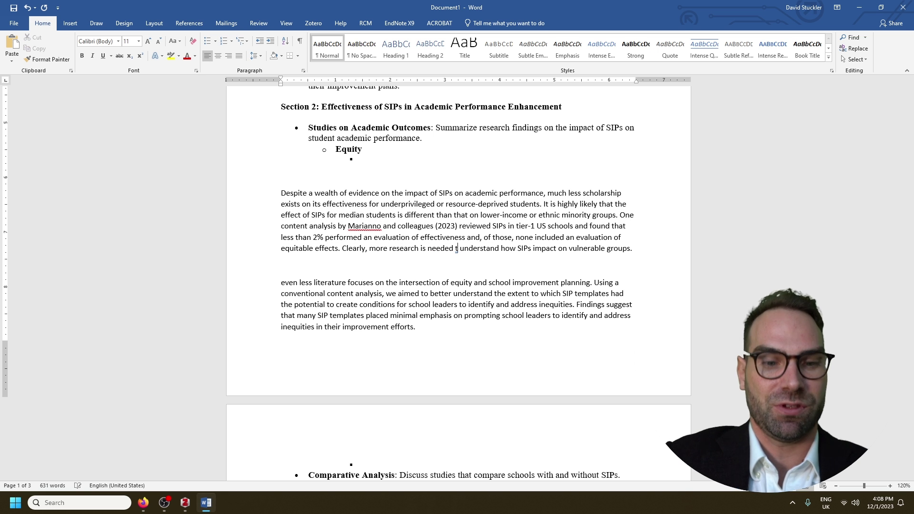
type("o")
Step: Select and copy the whole Equity paragraph
left_click_drag(388, 247, 493, 237)
left_click(508, 237)
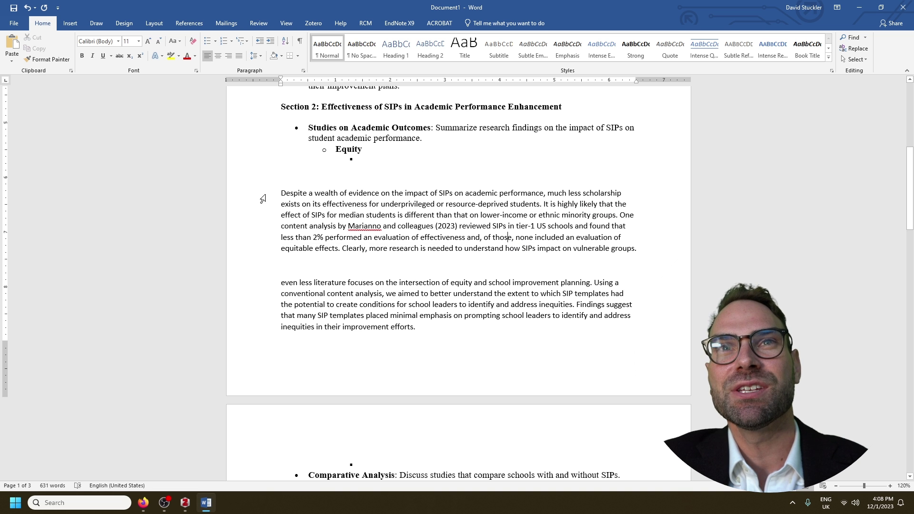
left_click_drag(262, 198, 261, 259)
left_click(341, 264)
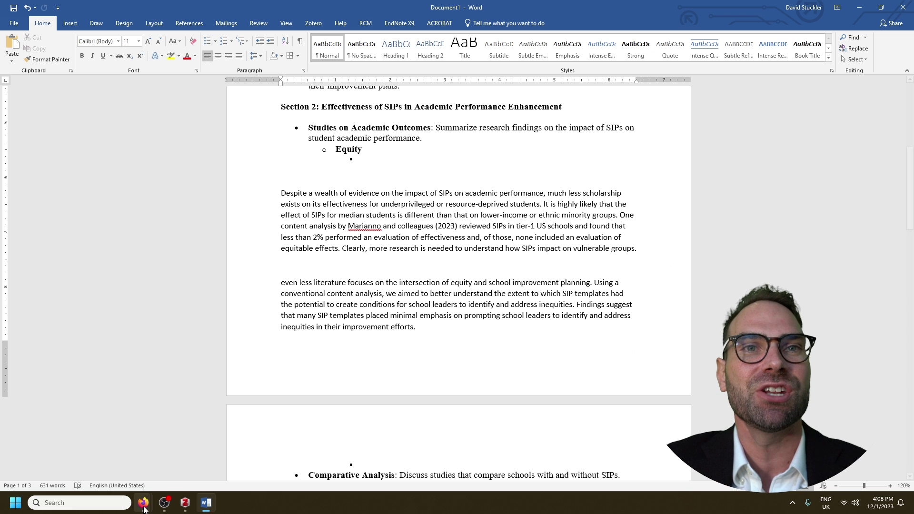
Step: In the 'SIP Effectiveness in US' chat, ask ChatGPT to edit the pasted Equity paragraph academically, clearly and succinctly
mouse_move(144, 510)
left_click(55, 454)
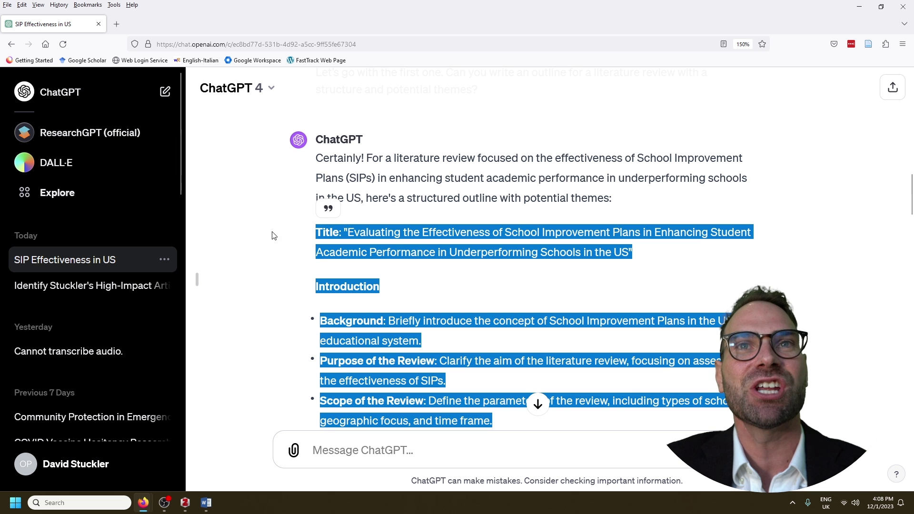
left_click(318, 255)
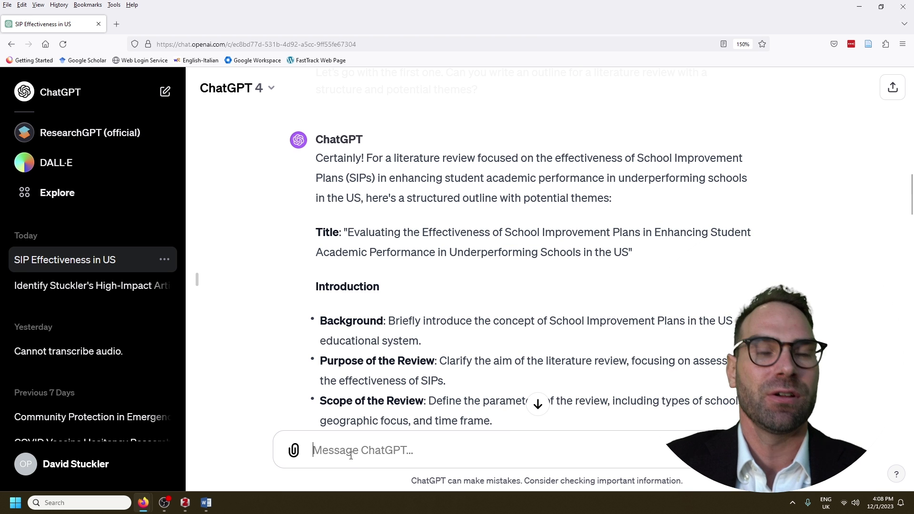
type("please edit this pa")
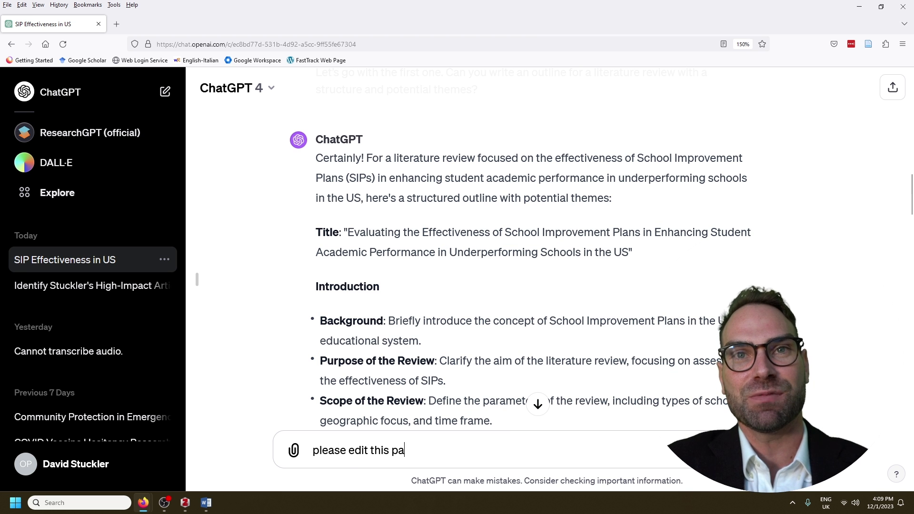
type("ragraph that i")
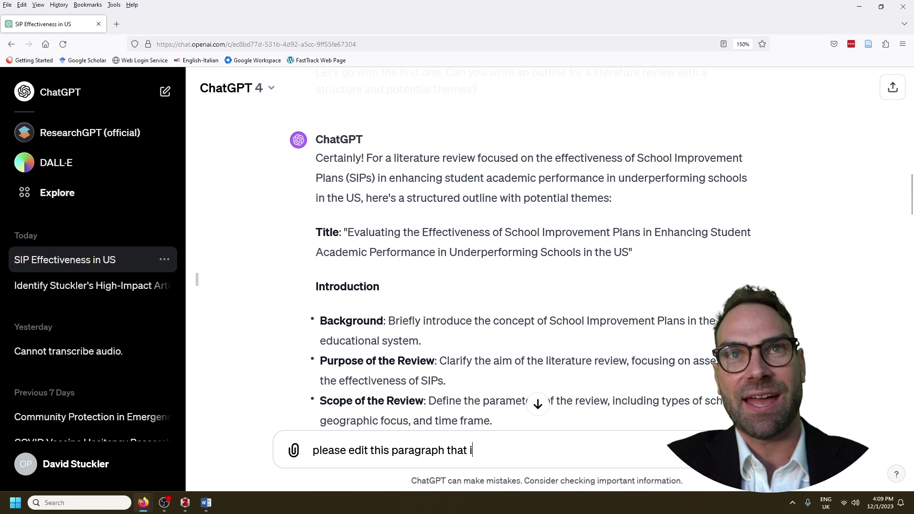
type("s in the literature review above in an aca")
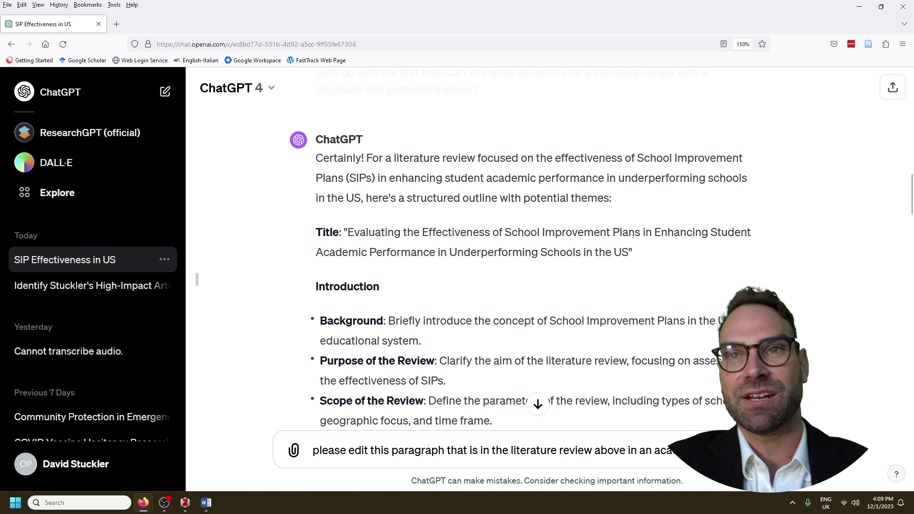
type("demic tone that is ")
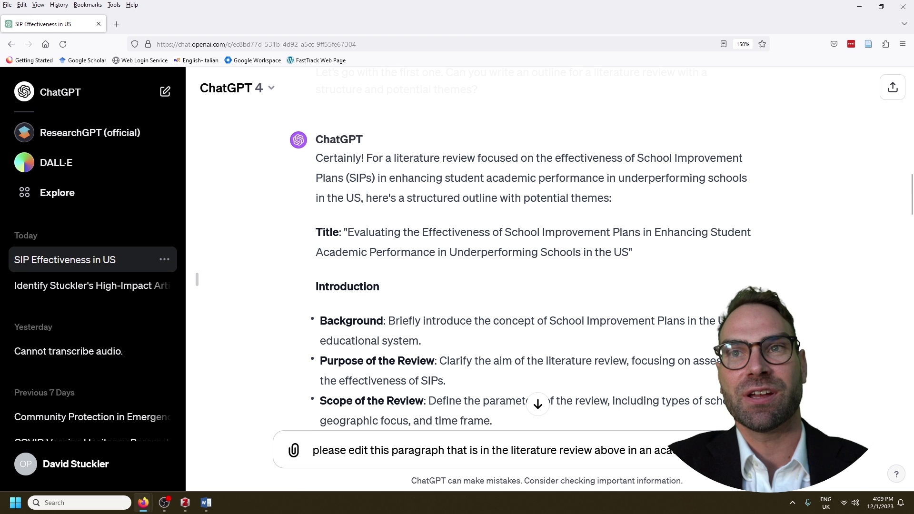
type("clear and succinc")
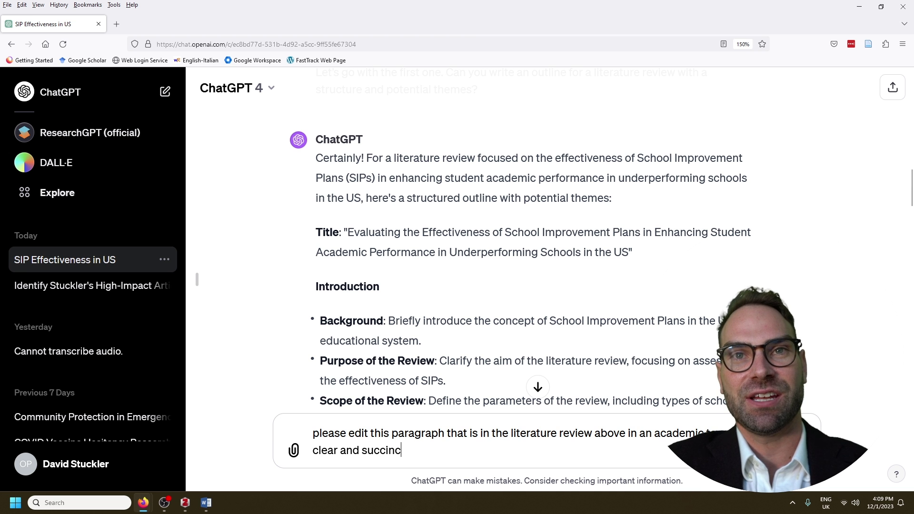
type("t writing style:")
key("shift+Return")
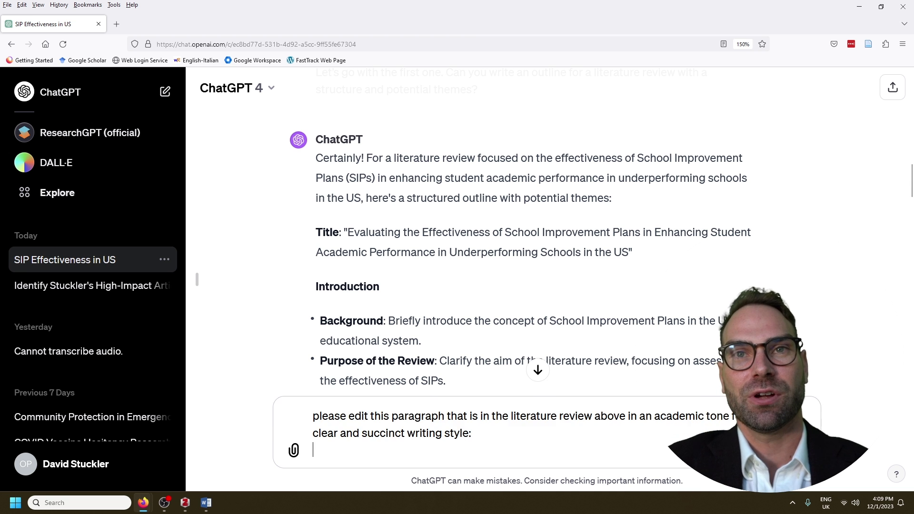
key("ctrl+v")
key("Return")
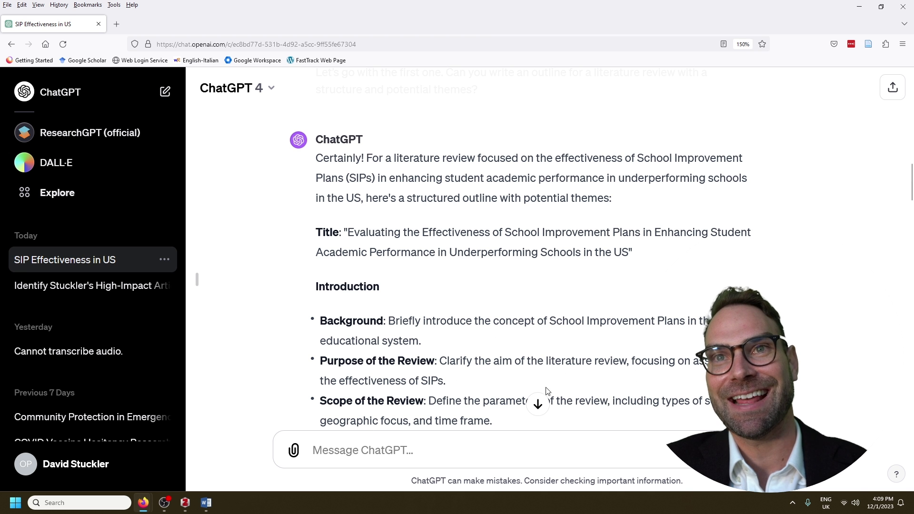
left_click(539, 405)
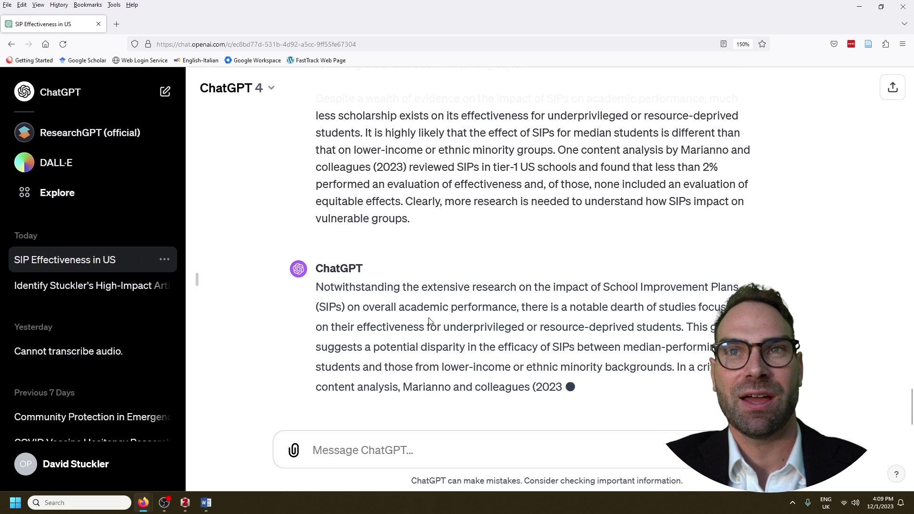
Step: Read ChatGPT's rewrite, highlighting the words 'startlingly' and 'Alarmingly' along the way
left_click_drag(357, 289, 524, 209)
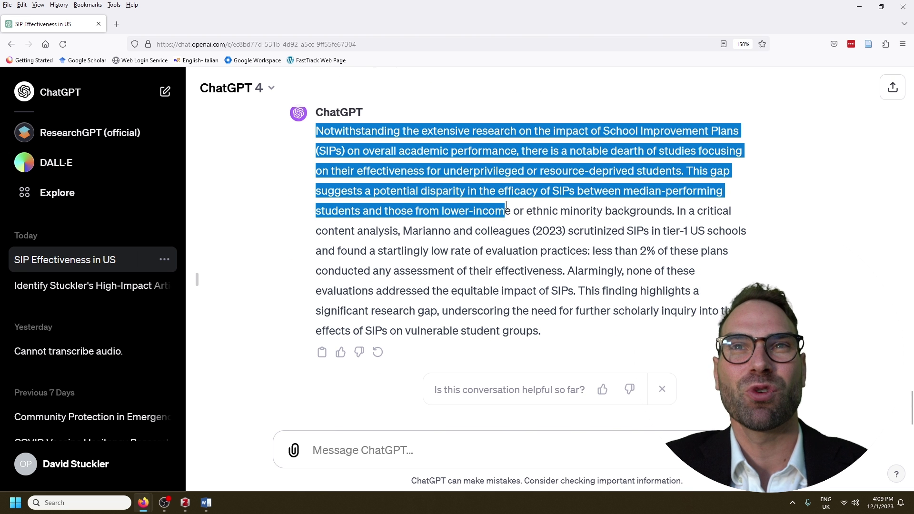
left_click(480, 245)
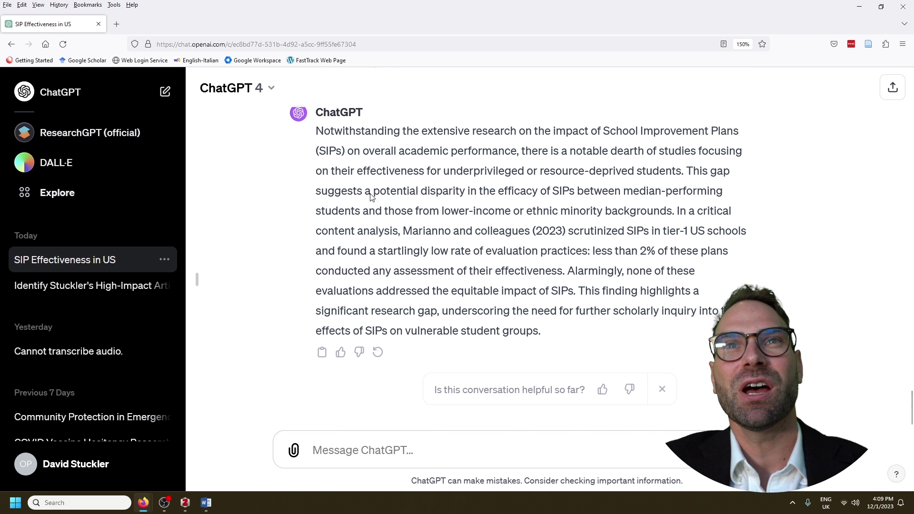
double_click(383, 252)
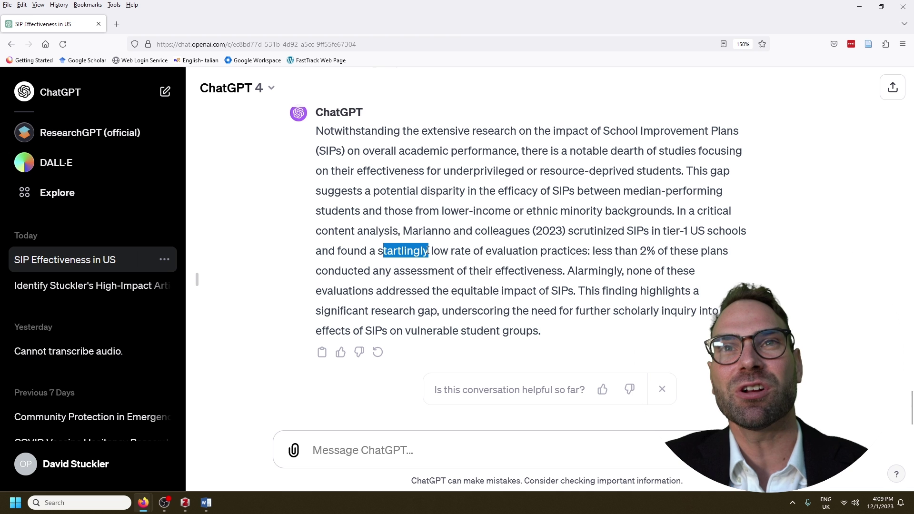
left_click(427, 250)
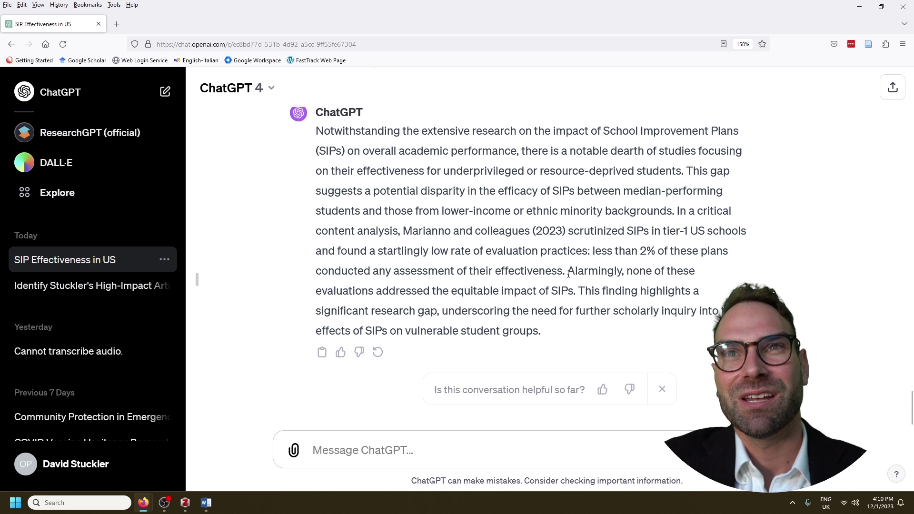
left_click_drag(569, 273, 633, 272)
left_click(577, 249)
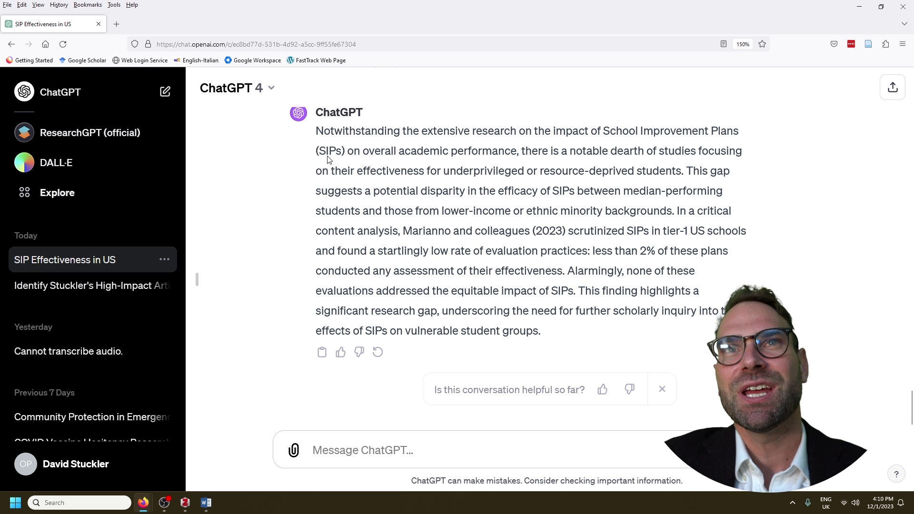
Step: Select the rewritten paragraph from 'Notwithstanding' to 'groups.'
mouse_move(316, 130)
left_mouse_down()
mouse_move(435, 150)
mouse_move(577, 291)
mouse_move(595, 330)
mouse_move(582, 335)
mouse_move(492, 292)
mouse_move(353, 170)
mouse_move(323, 131)
left_mouse_up()
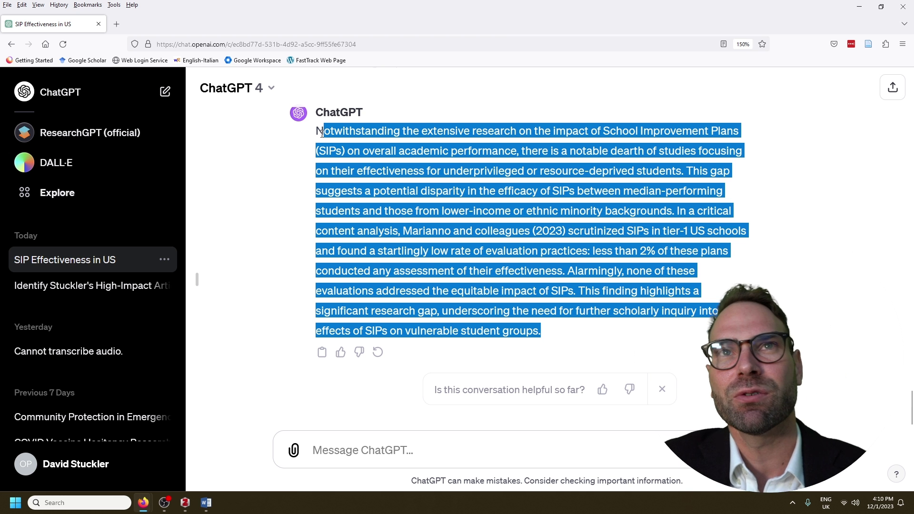
left_click(318, 137)
left_click_drag(318, 133, 572, 336)
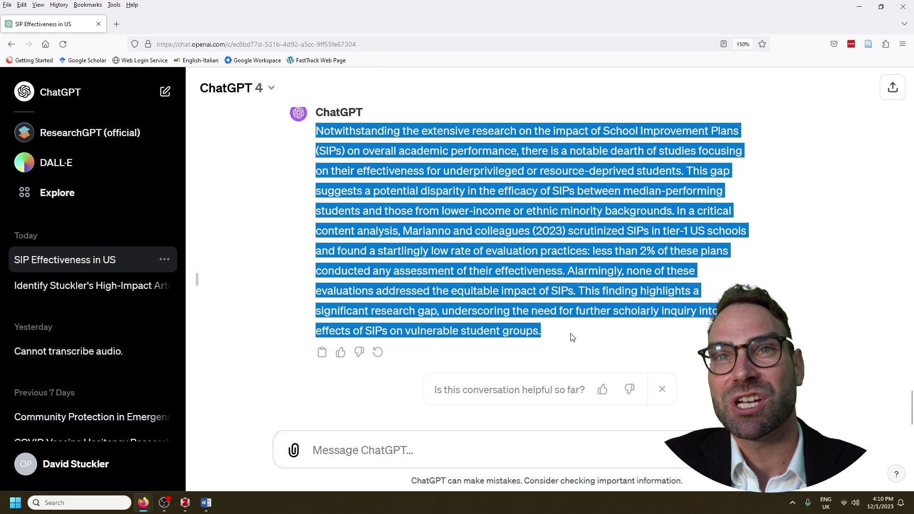